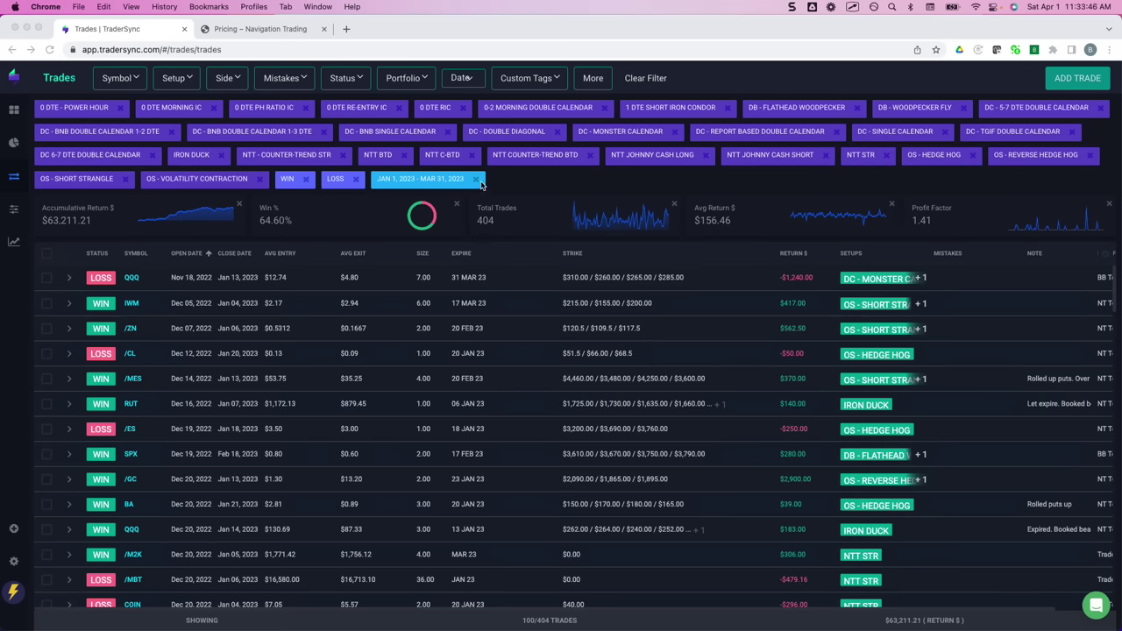
# Step: Set the trades' date filter to last month, March 1 to March 31, 2023, and underline the accumulative return
pyautogui.click(461, 80)
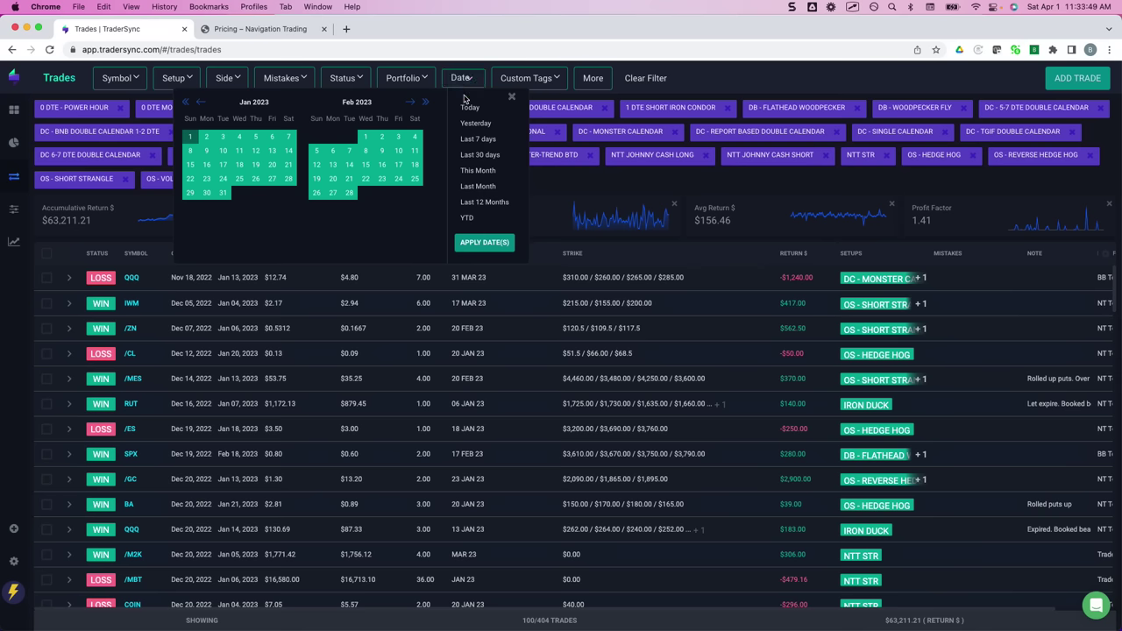
pyautogui.click(495, 186)
pyautogui.click(496, 244)
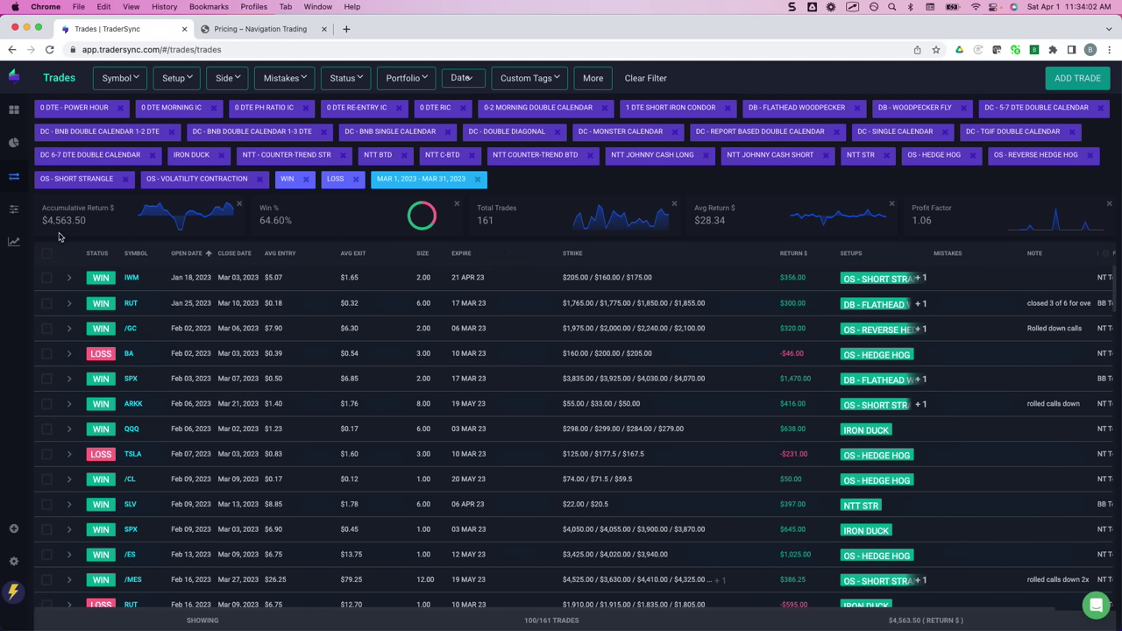
pyautogui.moveTo(44, 233); pyautogui.dragTo(103, 233)
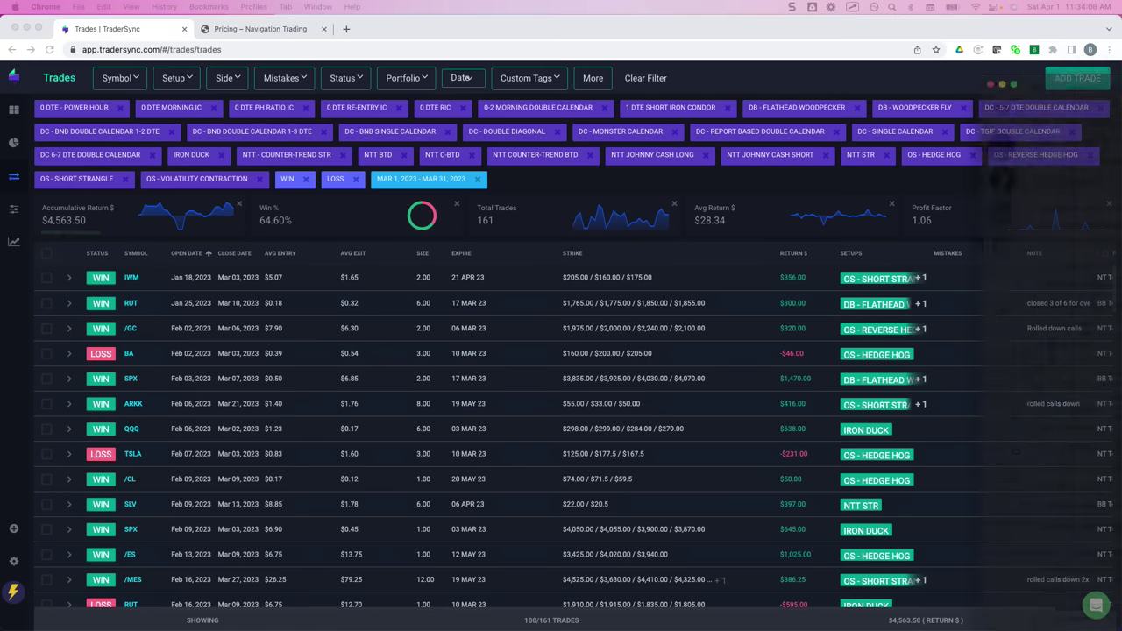
# Step: Switch to Discord, examine the enlarged March 2023 monthly results image in day-trading-chat, mark its total P/L, and return to the trades page
pyautogui.press('super+Tab')
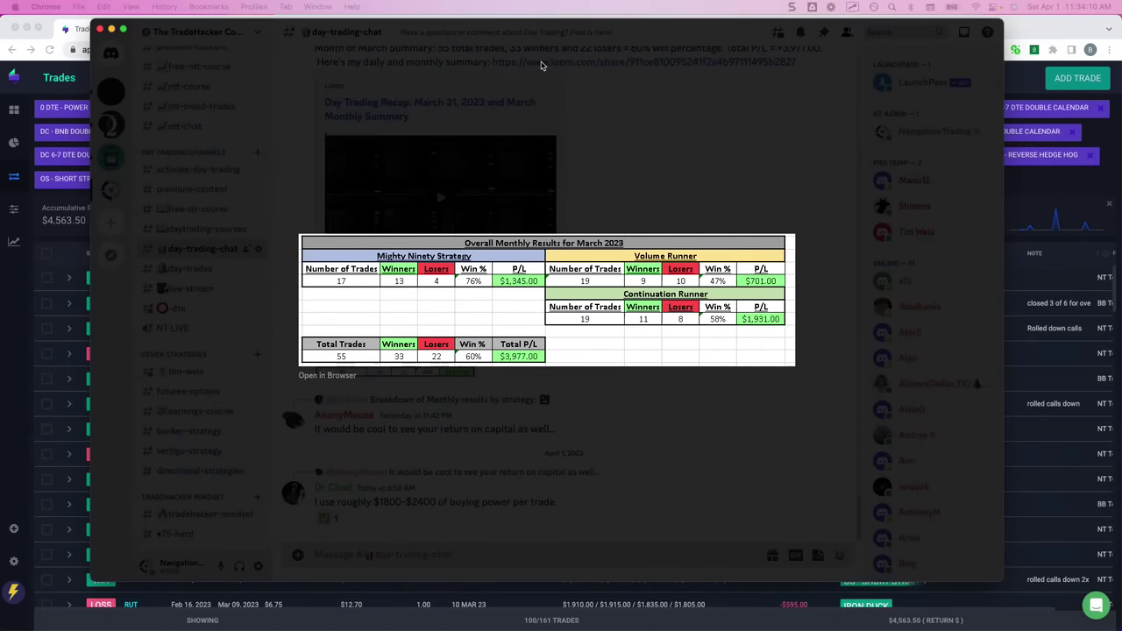
pyautogui.click(537, 63)
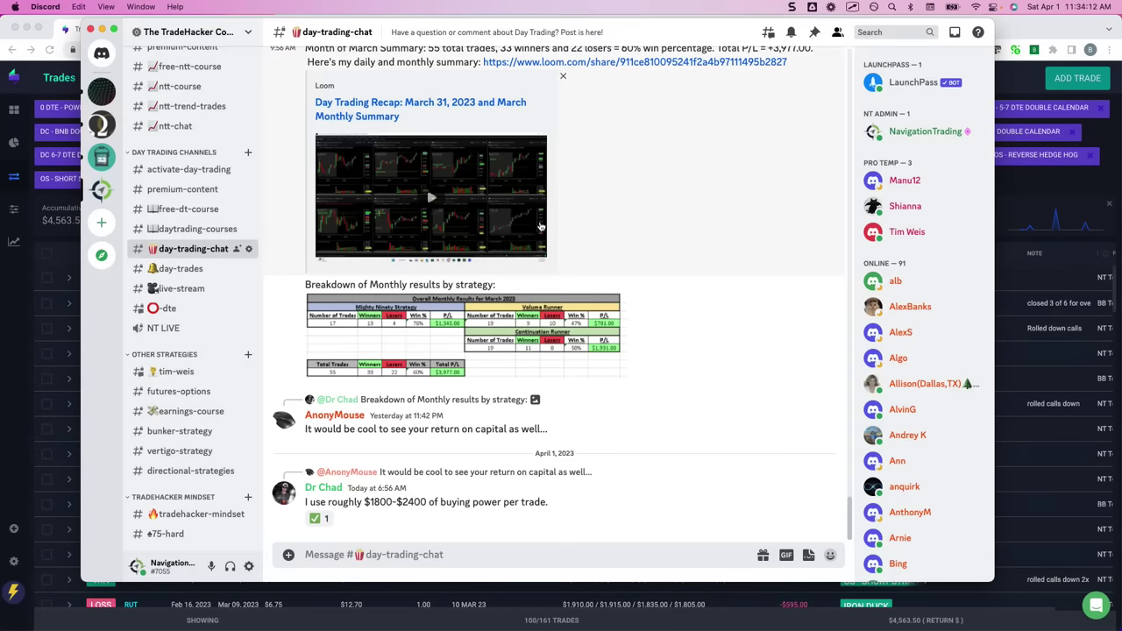
pyautogui.click(532, 320)
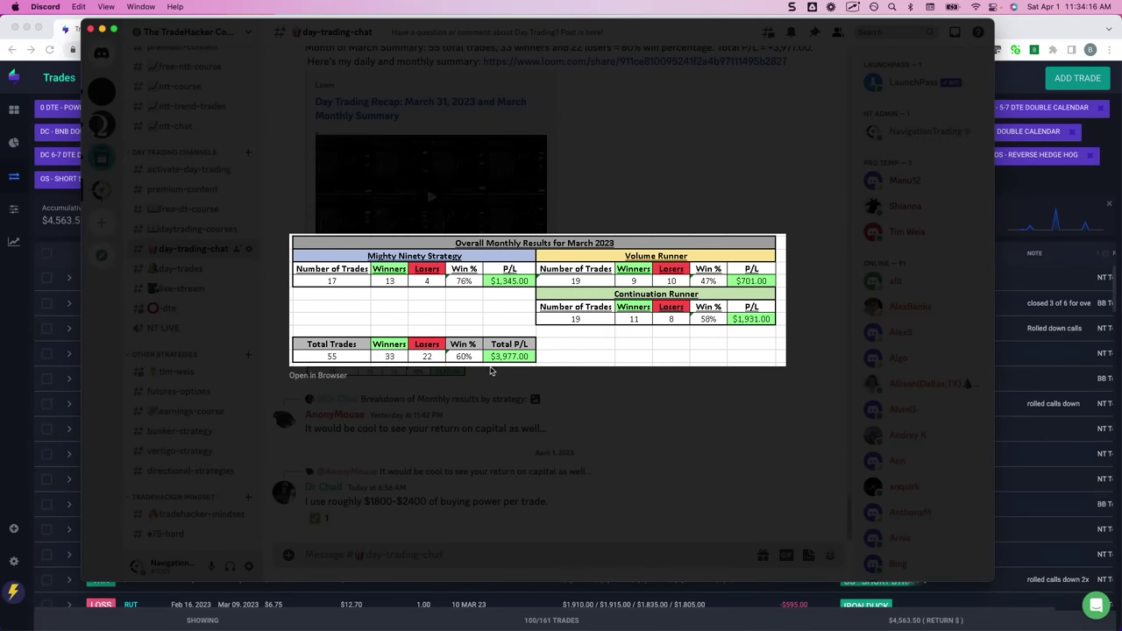
pyautogui.moveTo(488, 368); pyautogui.dragTo(530, 369)
pyautogui.click(432, 147)
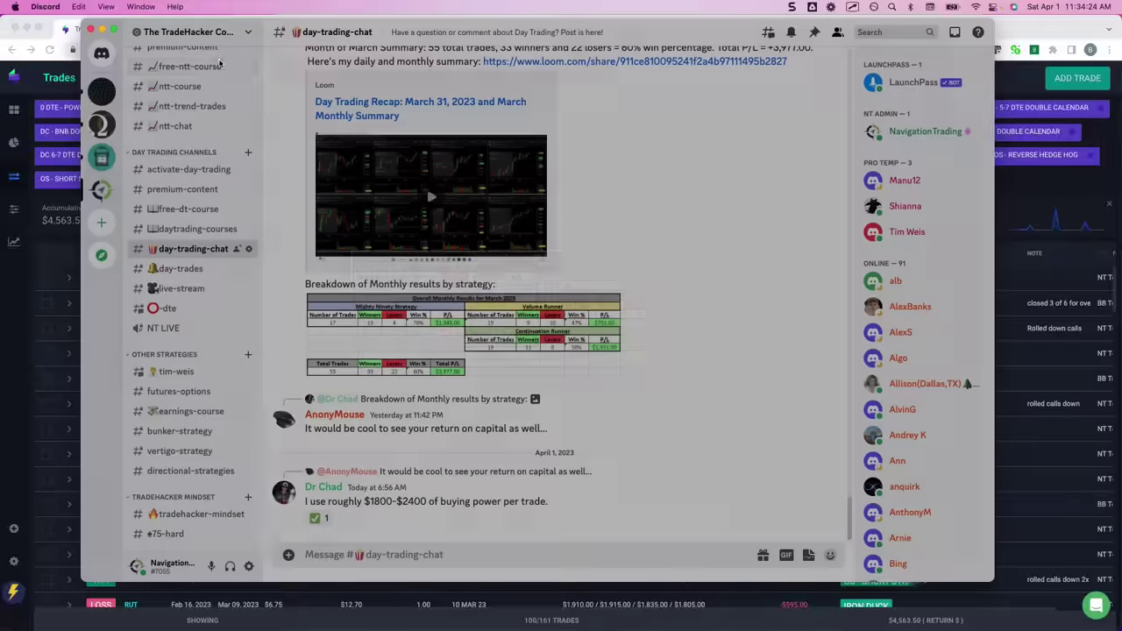
pyautogui.press('super+m')
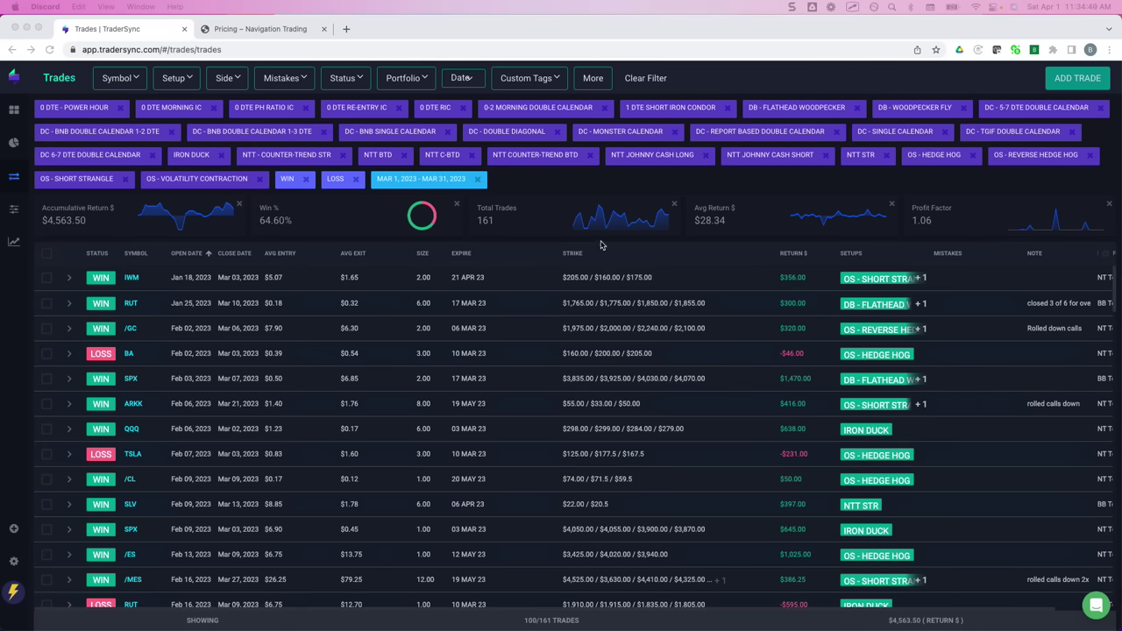
# Step: Clear all selected setups and filter the trades by the 0 DTE - POWER HOUR setup only
pyautogui.click(178, 83)
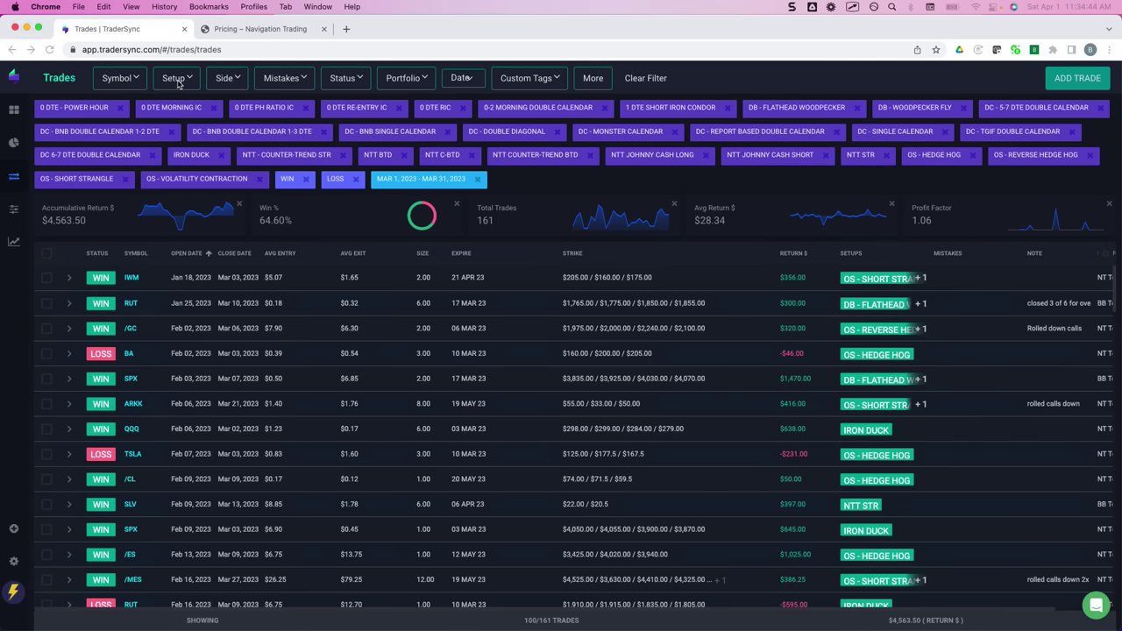
pyautogui.click(176, 80)
pyautogui.click(165, 80)
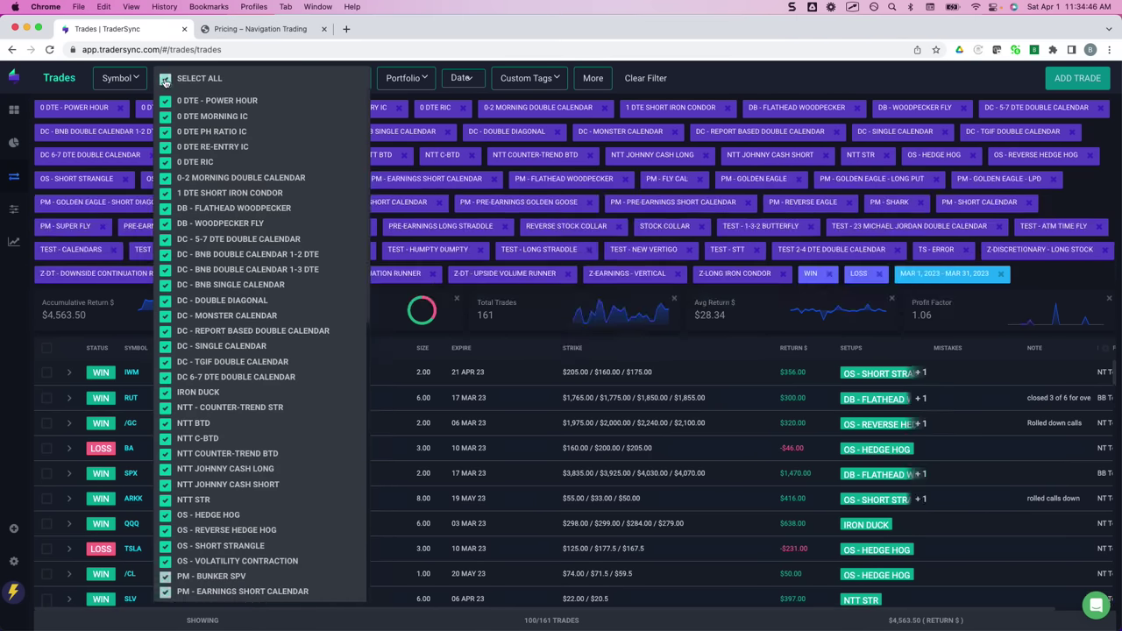
pyautogui.click(165, 80)
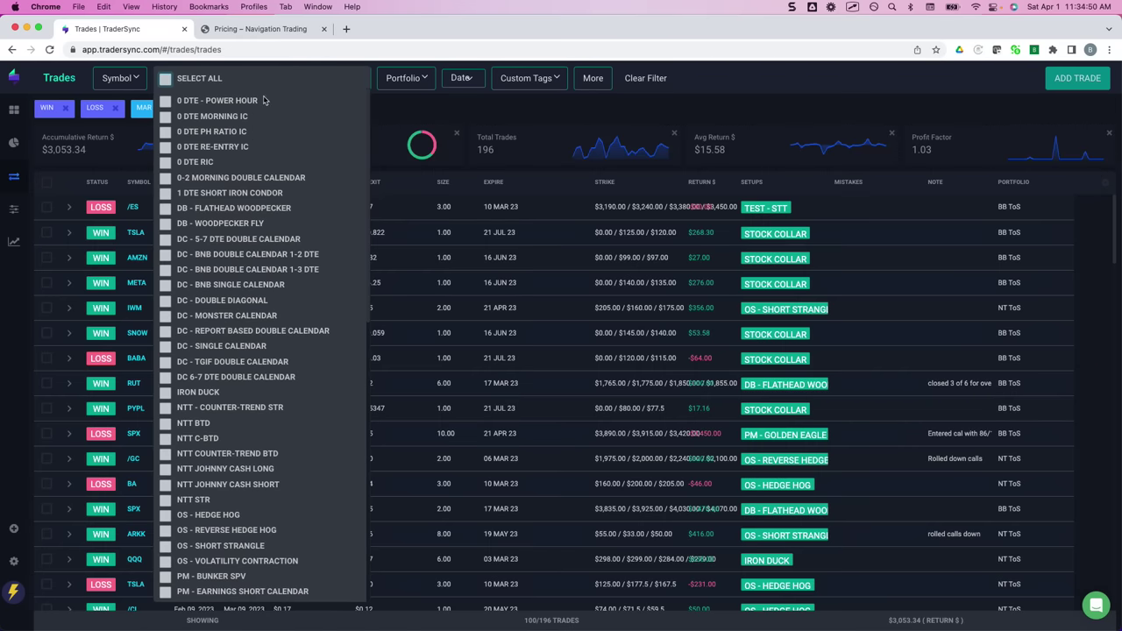
pyautogui.moveTo(263, 99)
pyautogui.mouseDown()
pyautogui.moveTo(273, 132)
pyautogui.moveTo(261, 167)
pyautogui.moveTo(279, 160)
pyautogui.mouseUp()
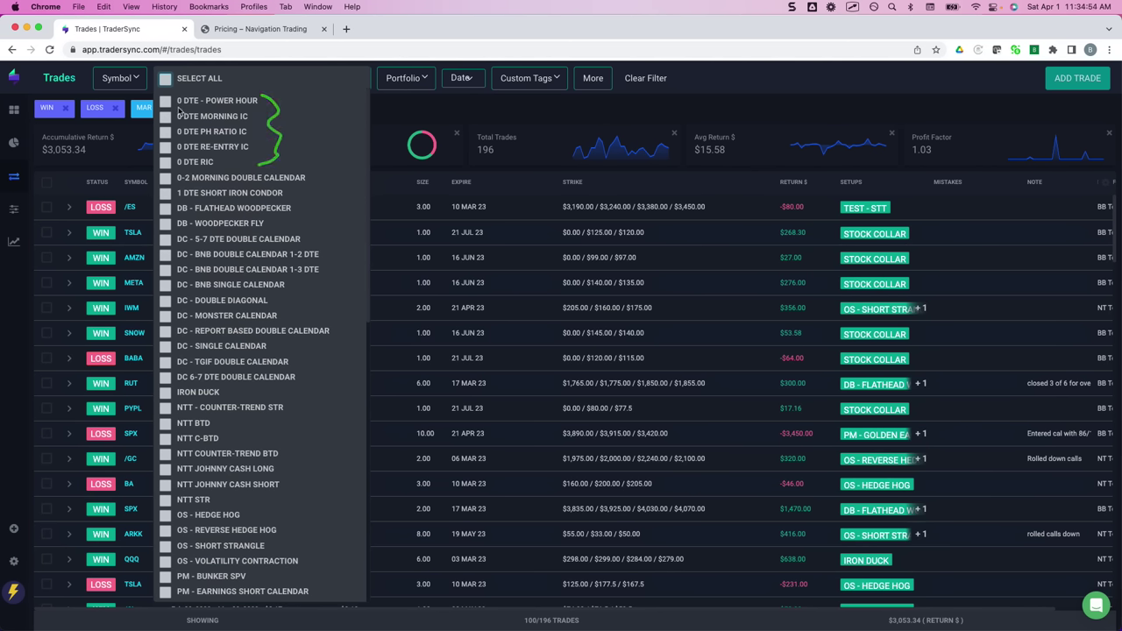
pyautogui.click(166, 104)
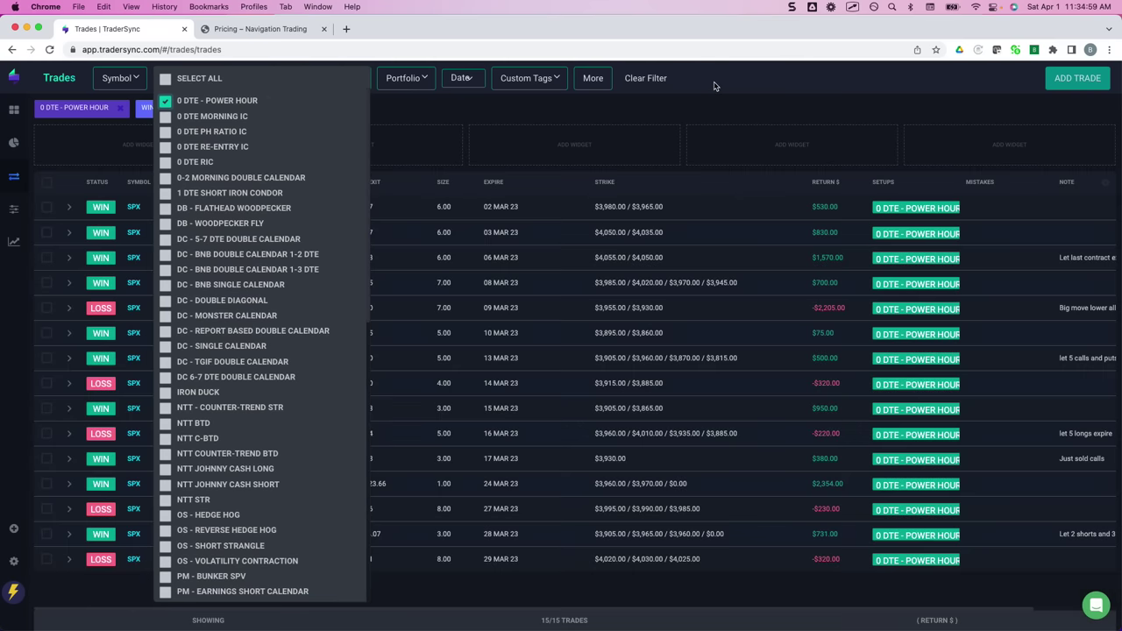
pyautogui.click(714, 86)
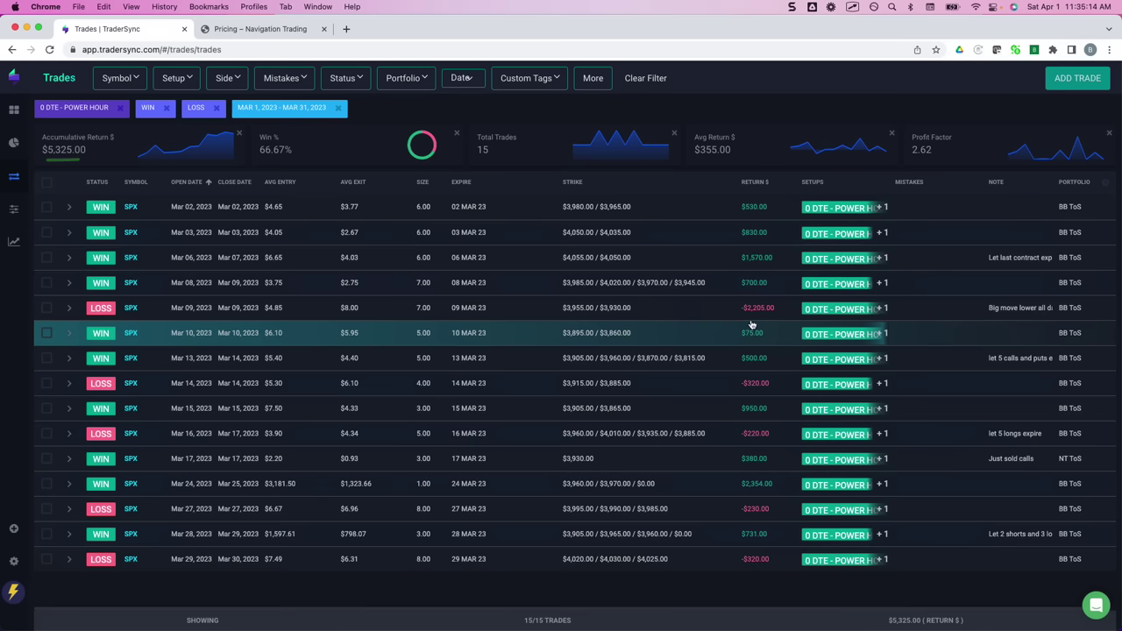
# Step: Examine the Power Hour trades' returns, underlining those opened on March 9, March 6, March 15 and March 24
pyautogui.moveTo(742, 315); pyautogui.dragTo(770, 319)
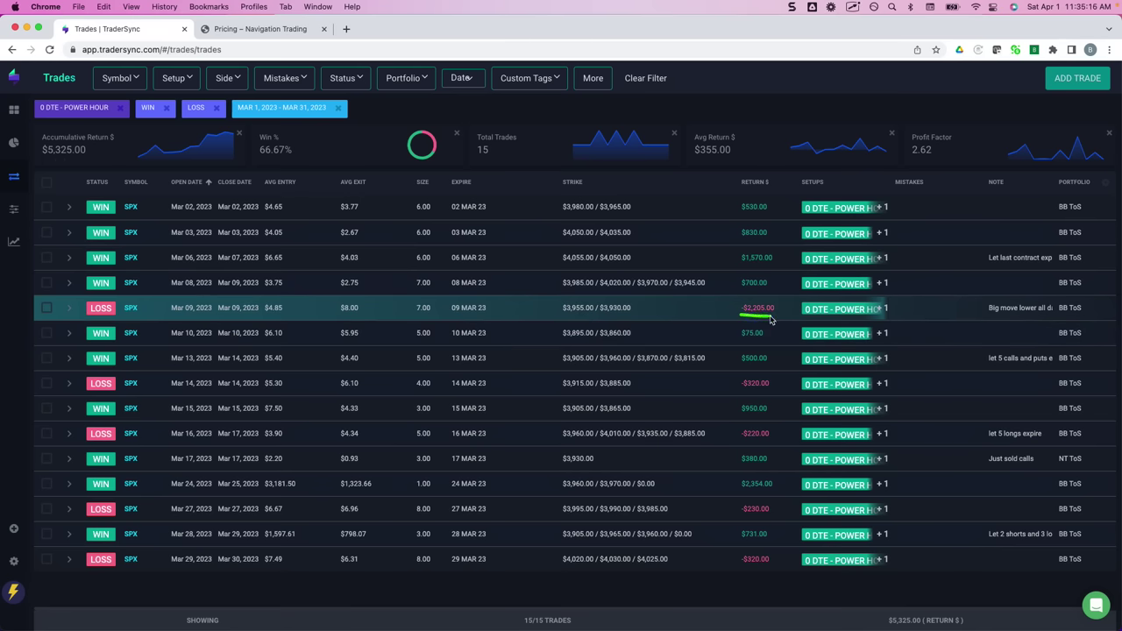
pyautogui.moveTo(741, 271); pyautogui.dragTo(770, 271)
pyautogui.moveTo(743, 418); pyautogui.dragTo(763, 418)
pyautogui.moveTo(741, 492); pyautogui.dragTo(770, 493)
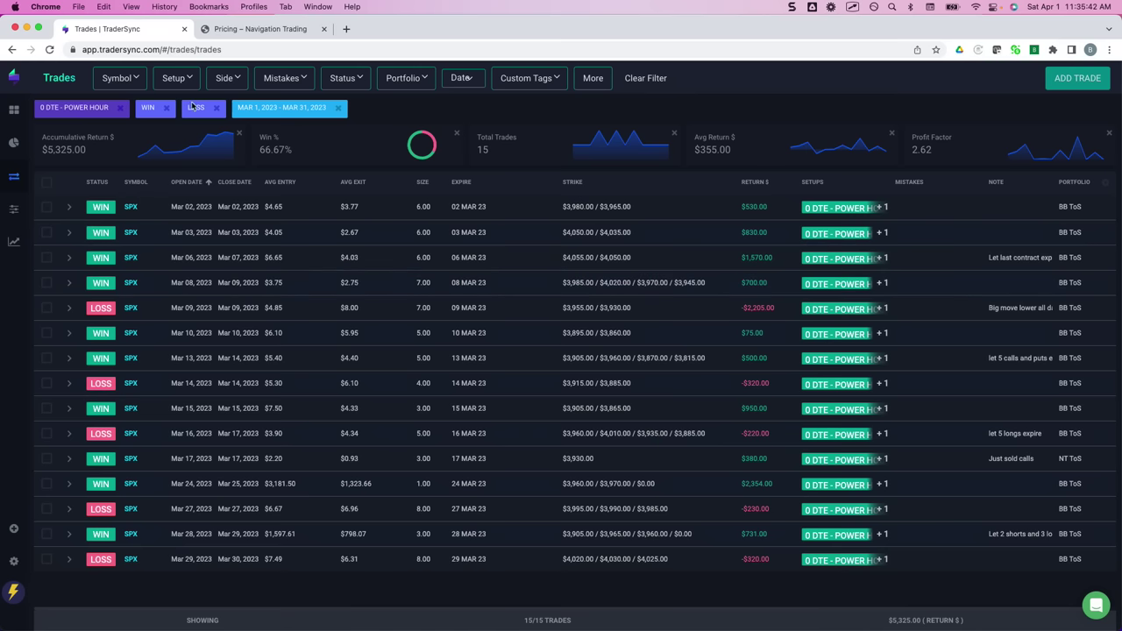
# Step: Replace the Power Hour setup filter with 0 DTE MORNING IC and reload the page
pyautogui.click(180, 85)
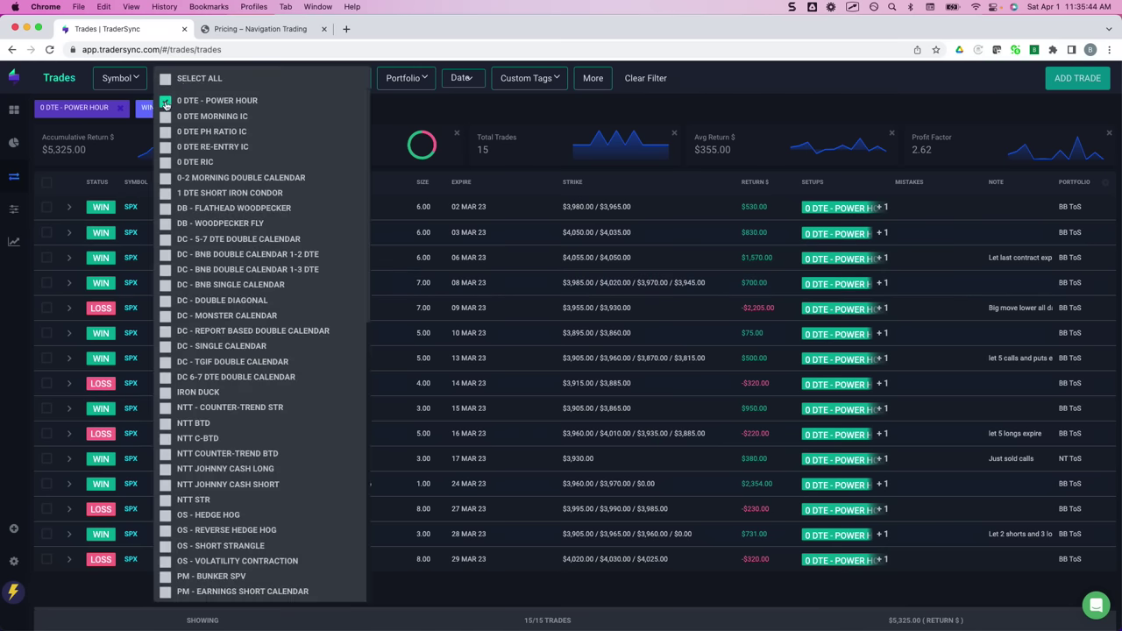
pyautogui.click(165, 101)
pyautogui.click(165, 118)
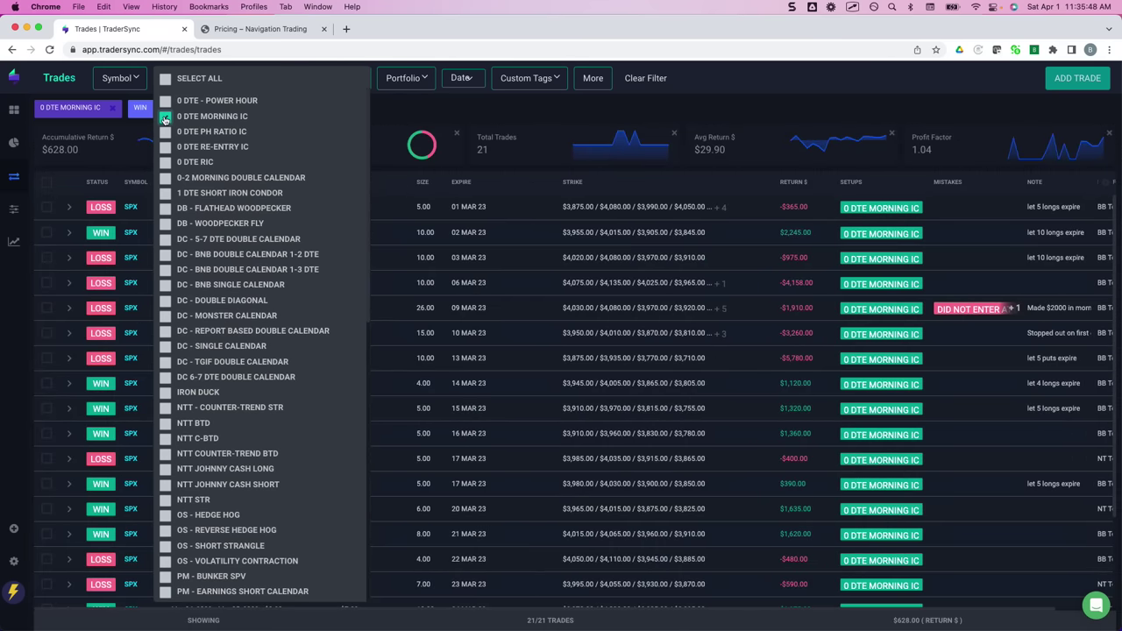
pyautogui.click(394, 105)
pyautogui.click(50, 50)
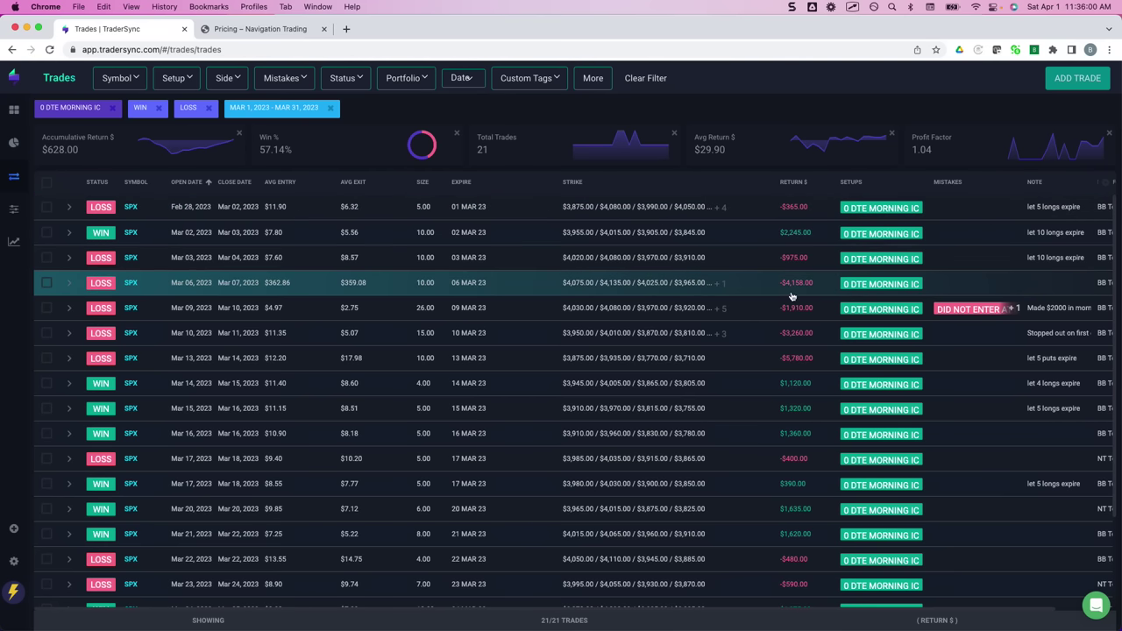
# Step: Check the mistake tag on the March 9 Morning IC trade and review the rest of the trade list
pyautogui.moveTo(938, 308)
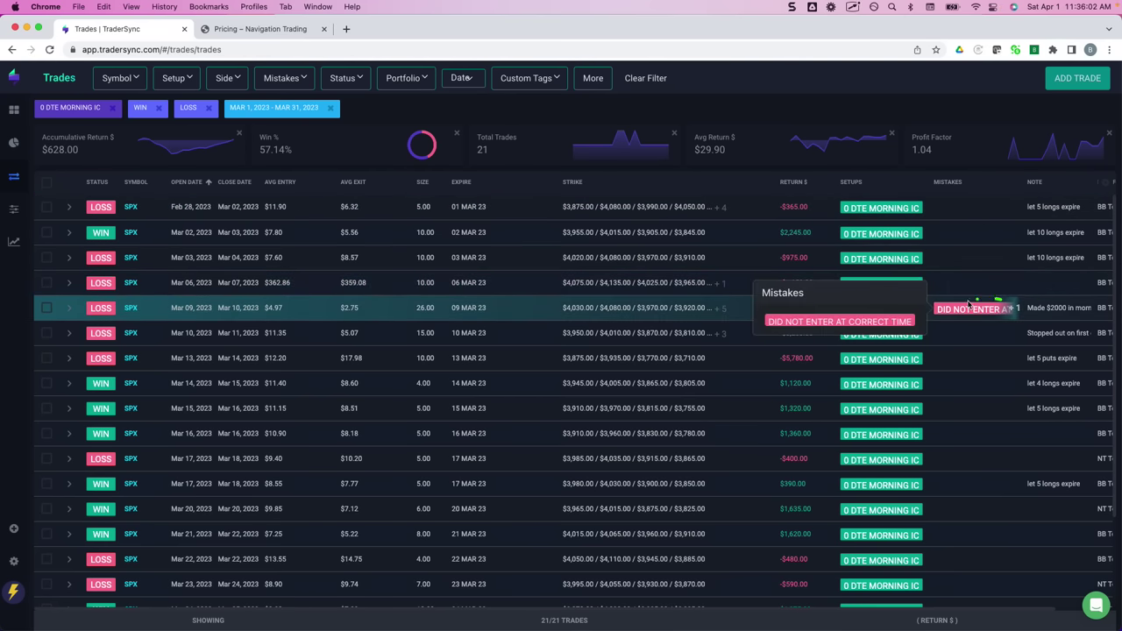
pyautogui.moveTo(969, 303); pyautogui.dragTo(957, 294)
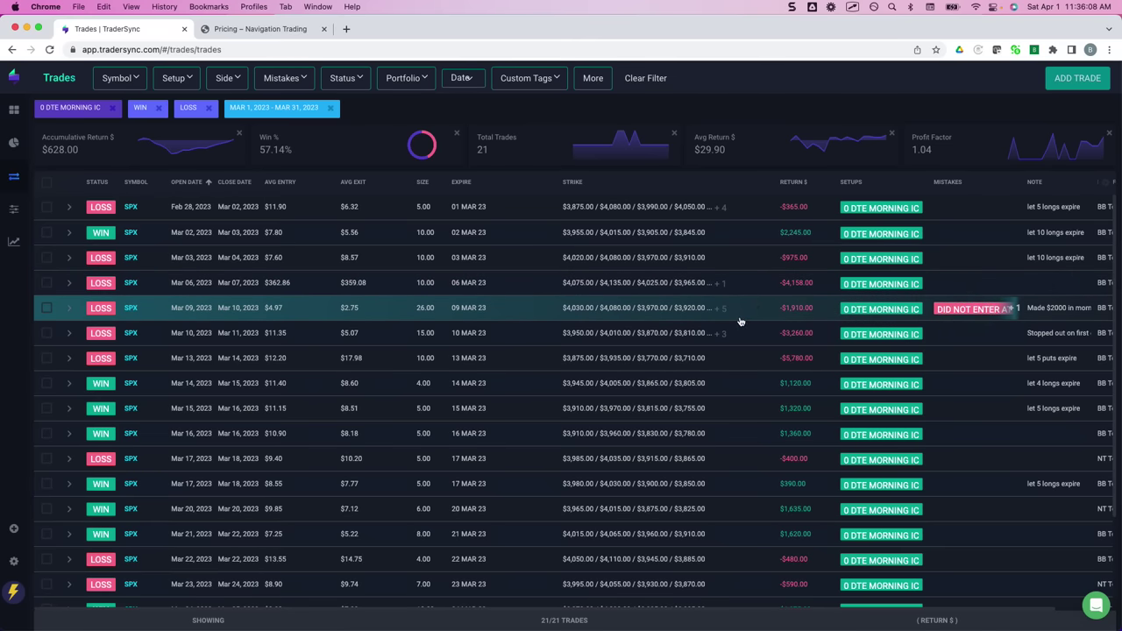
pyautogui.scroll(-3, 734, 316)
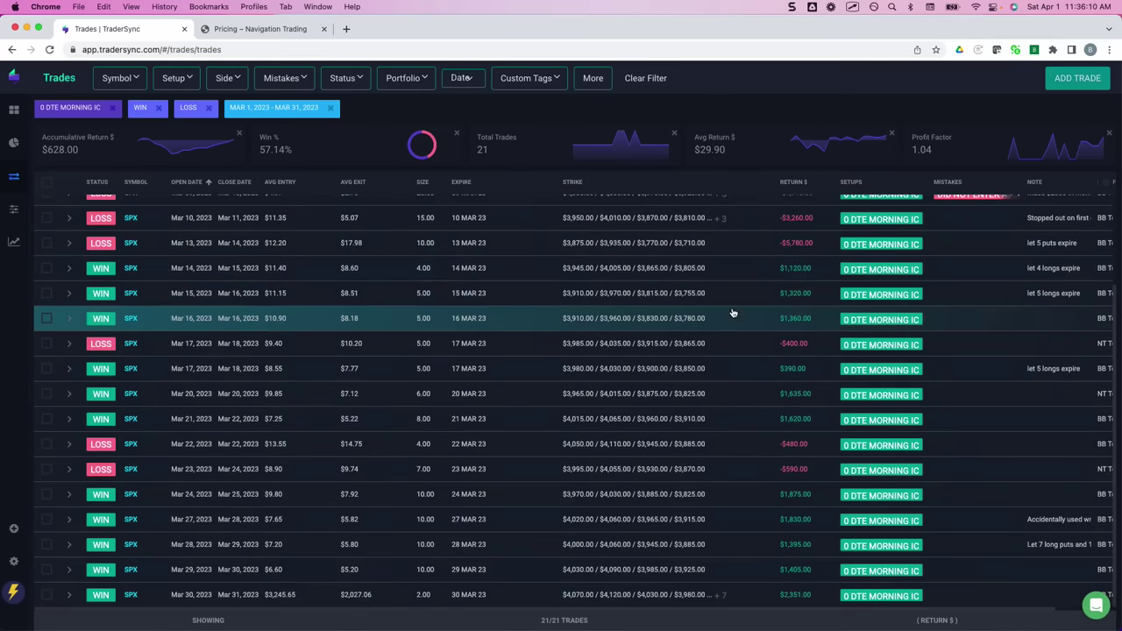
pyautogui.scroll(3, 733, 314)
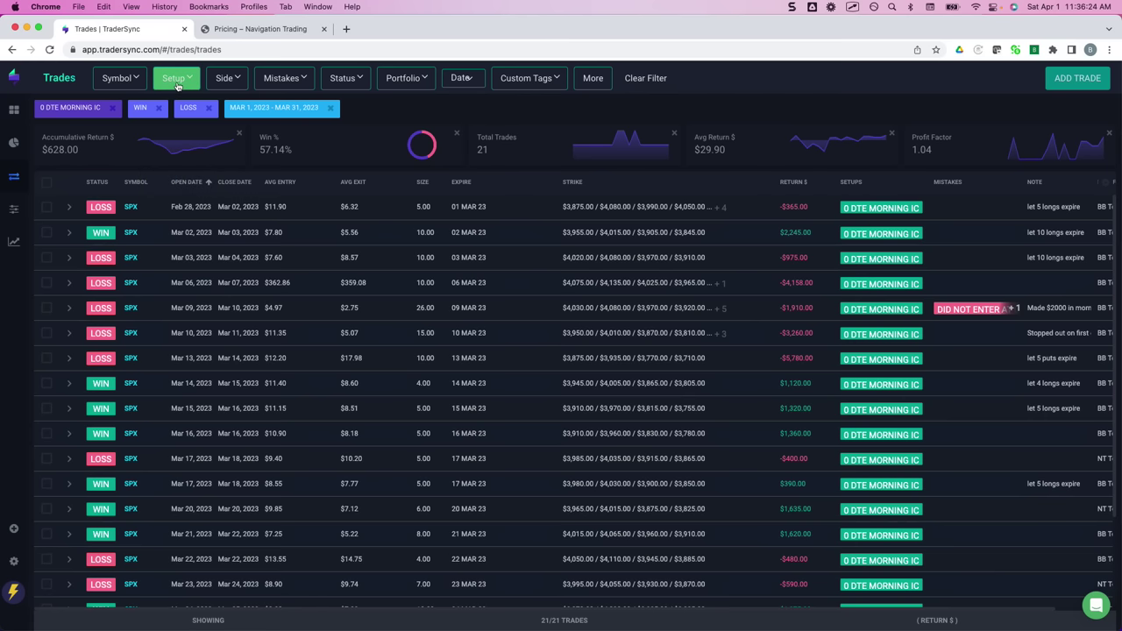
# Step: Replace the Morning IC setup filter with 0 DTE RE-ENTRY IC and reload the page
pyautogui.click(177, 85)
pyautogui.click(166, 116)
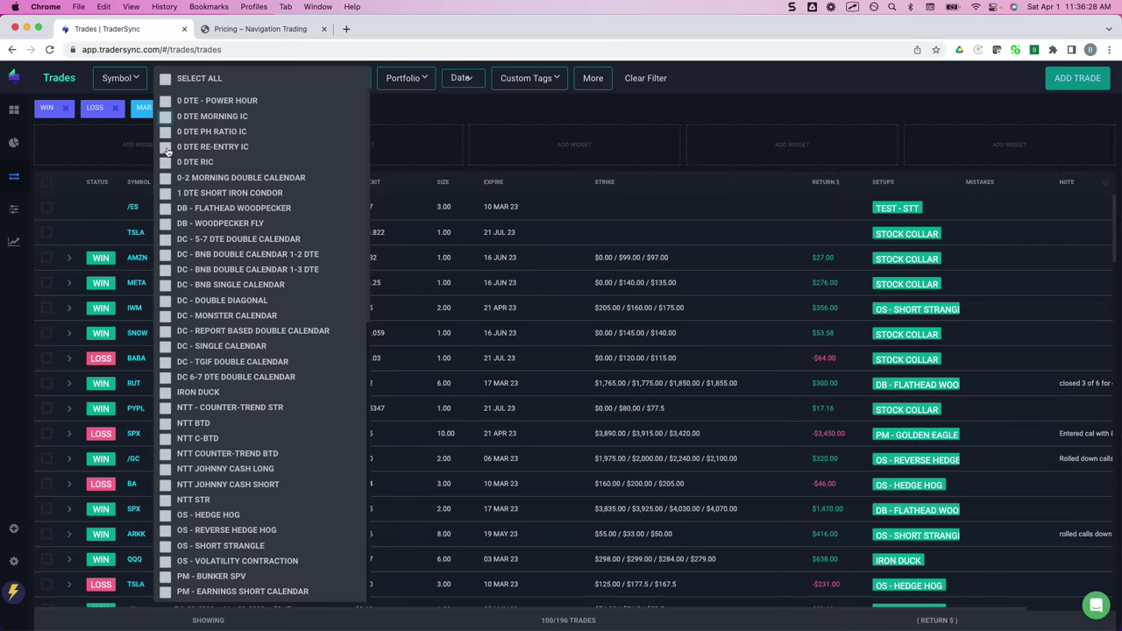
pyautogui.click(166, 147)
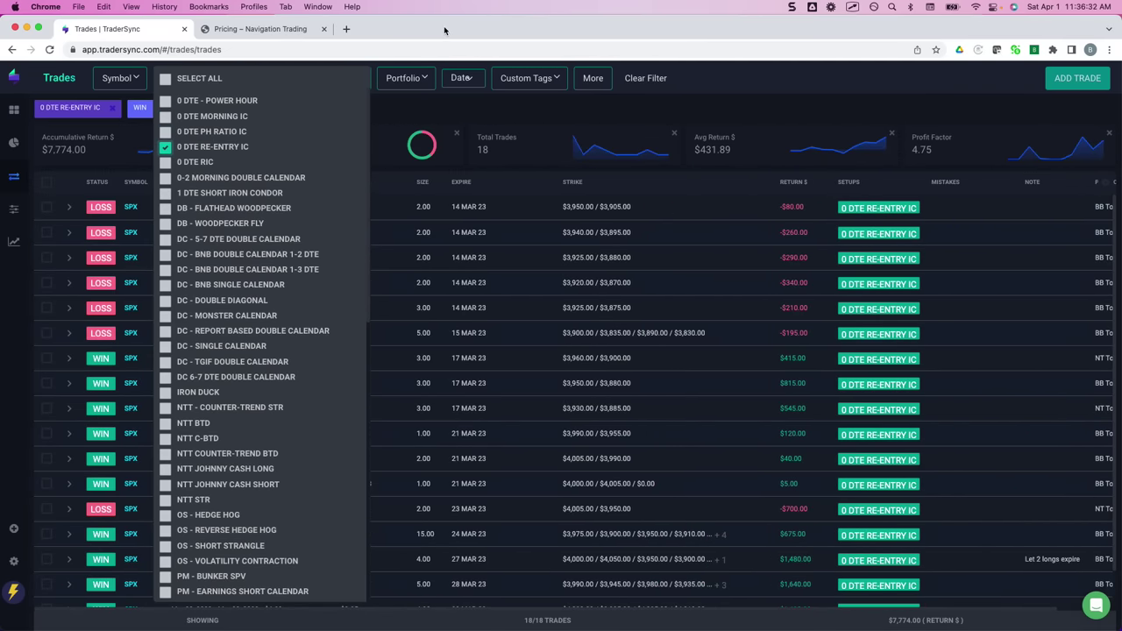
pyautogui.click(803, 87)
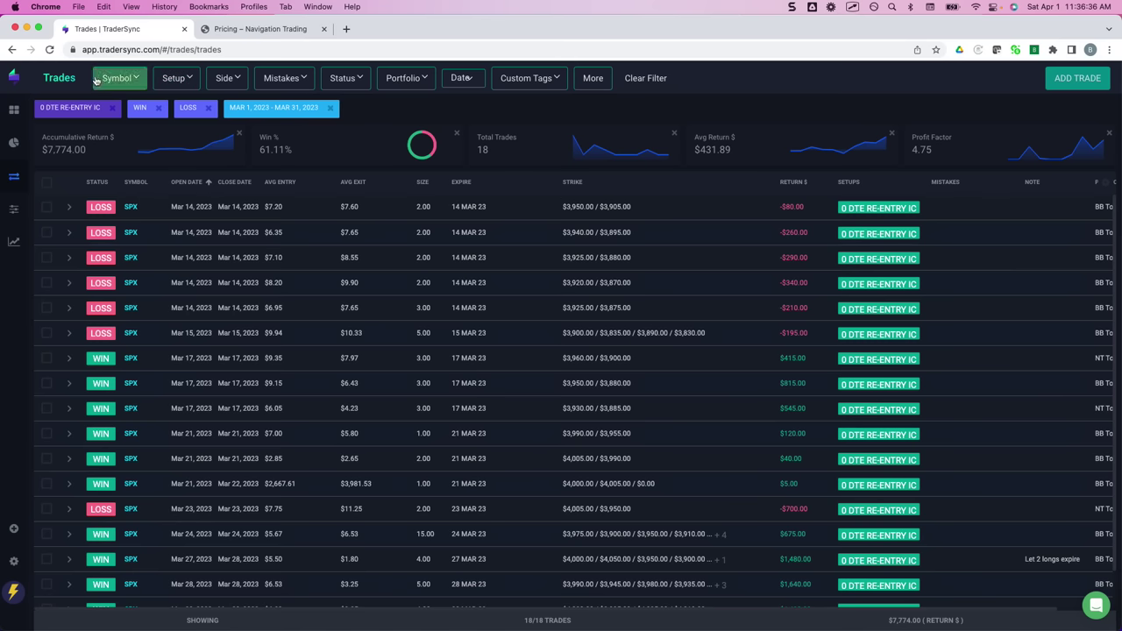
pyautogui.click(49, 50)
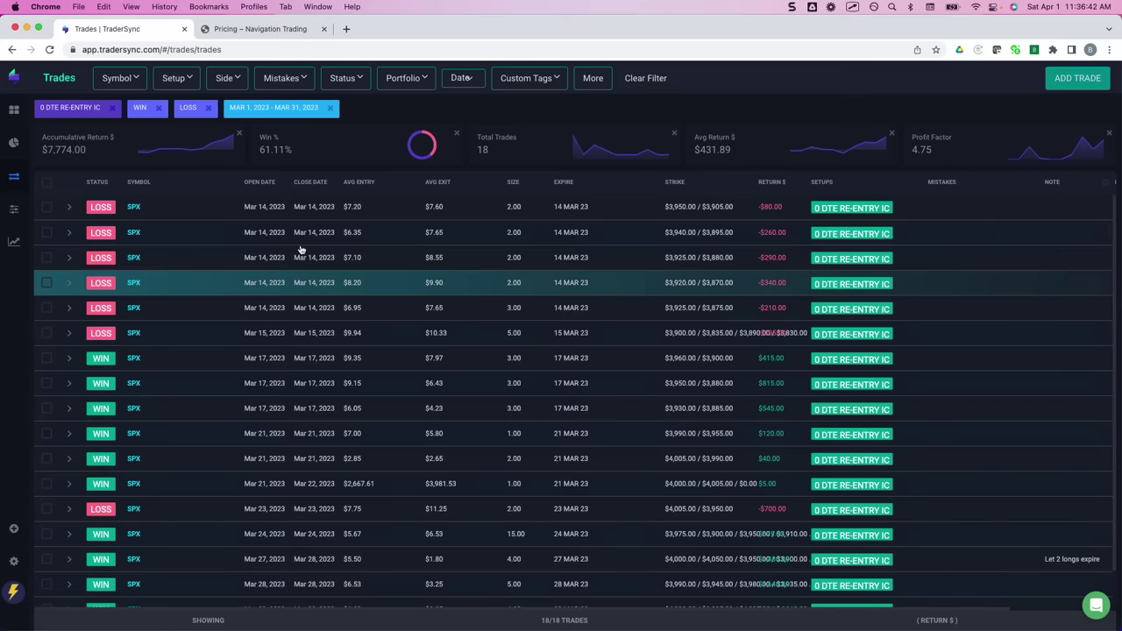
# Step: Review the Re-Entry IC trades, marking the first open date, the opening run of losses, the subsequent returns and the accumulative return
pyautogui.moveTo(190, 198)
pyautogui.mouseDown()
pyautogui.moveTo(193, 221)
pyautogui.moveTo(225, 211)
pyautogui.moveTo(215, 200)
pyautogui.mouseUp()
pyautogui.moveTo(142, 210); pyautogui.dragTo(140, 343)
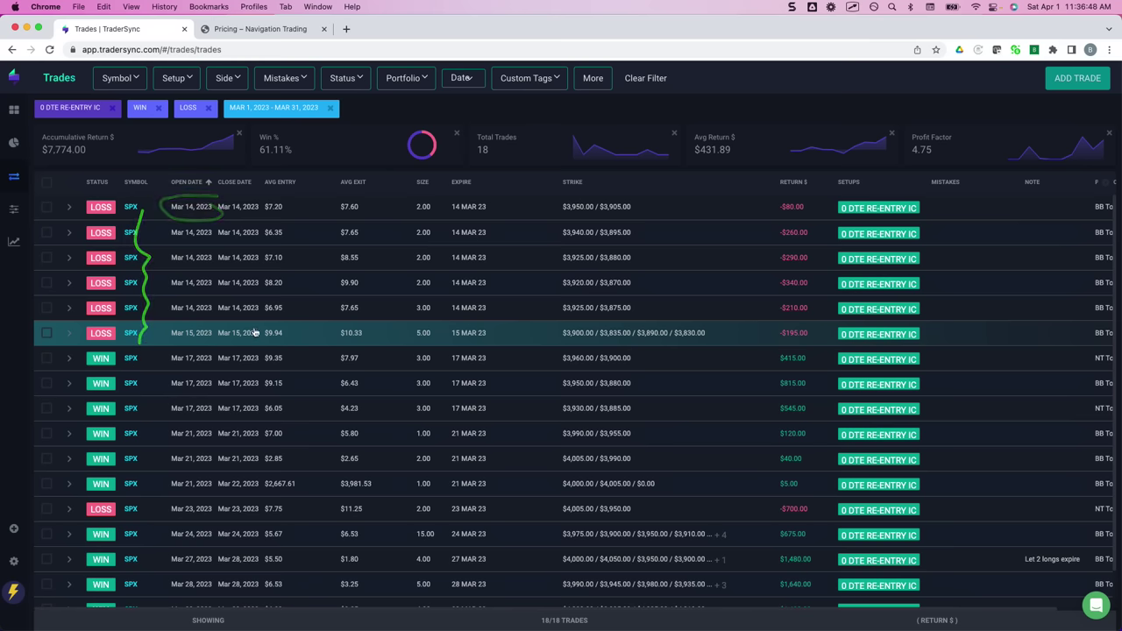
pyautogui.scroll(-2, 256, 330)
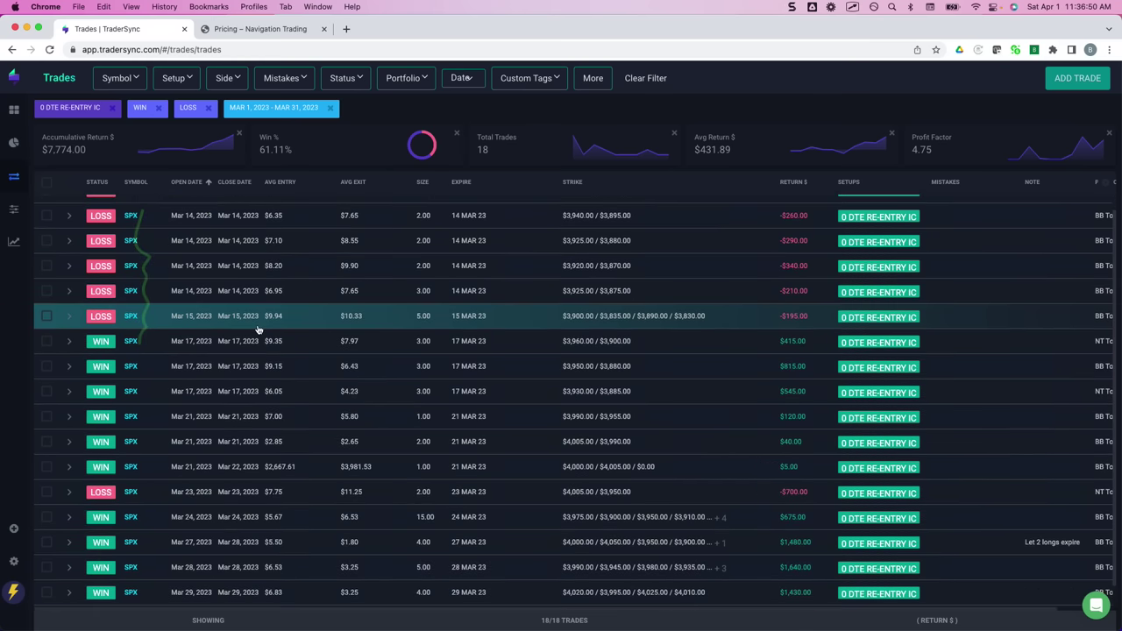
pyautogui.scroll(-1, 258, 329)
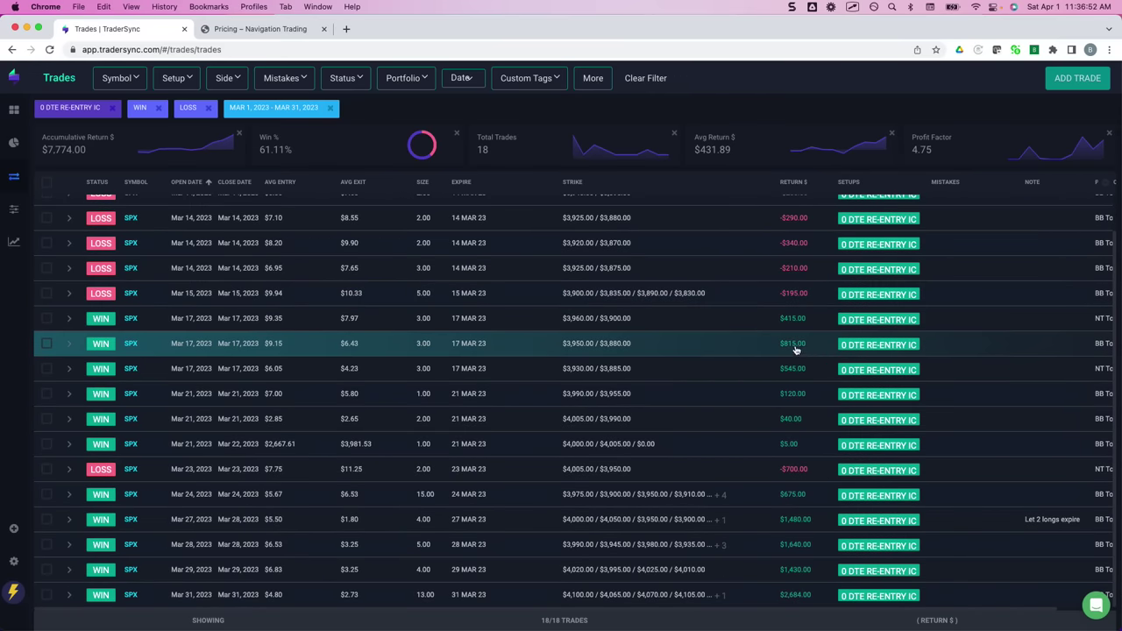
pyautogui.moveTo(767, 324)
pyautogui.mouseDown()
pyautogui.moveTo(746, 446)
pyautogui.moveTo(755, 605)
pyautogui.mouseUp()
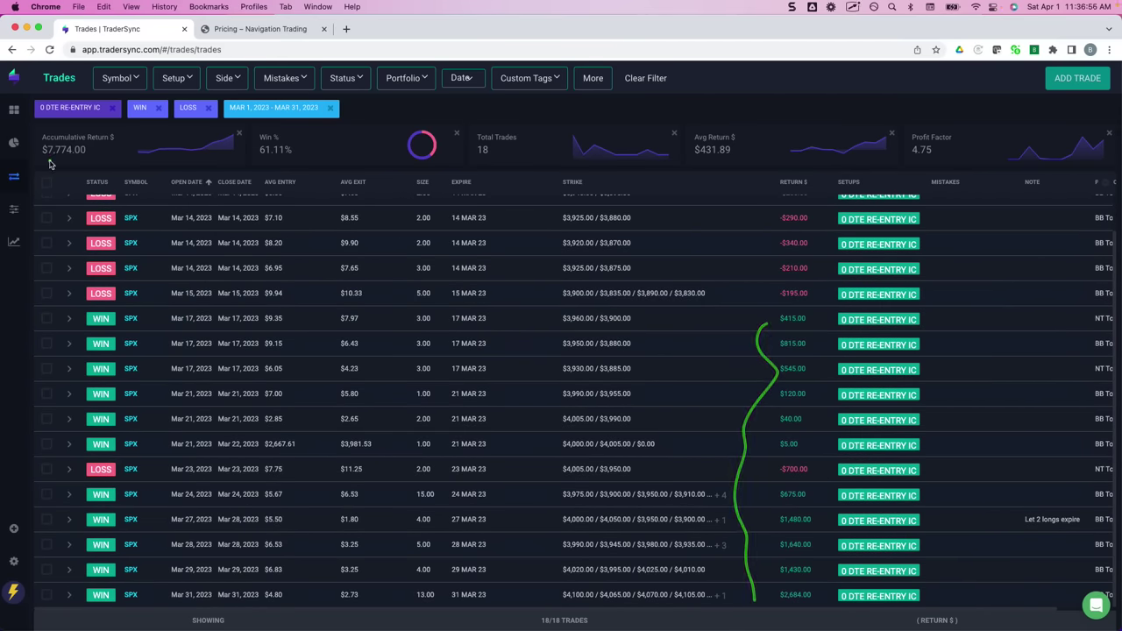
pyautogui.moveTo(46, 161); pyautogui.dragTo(111, 160)
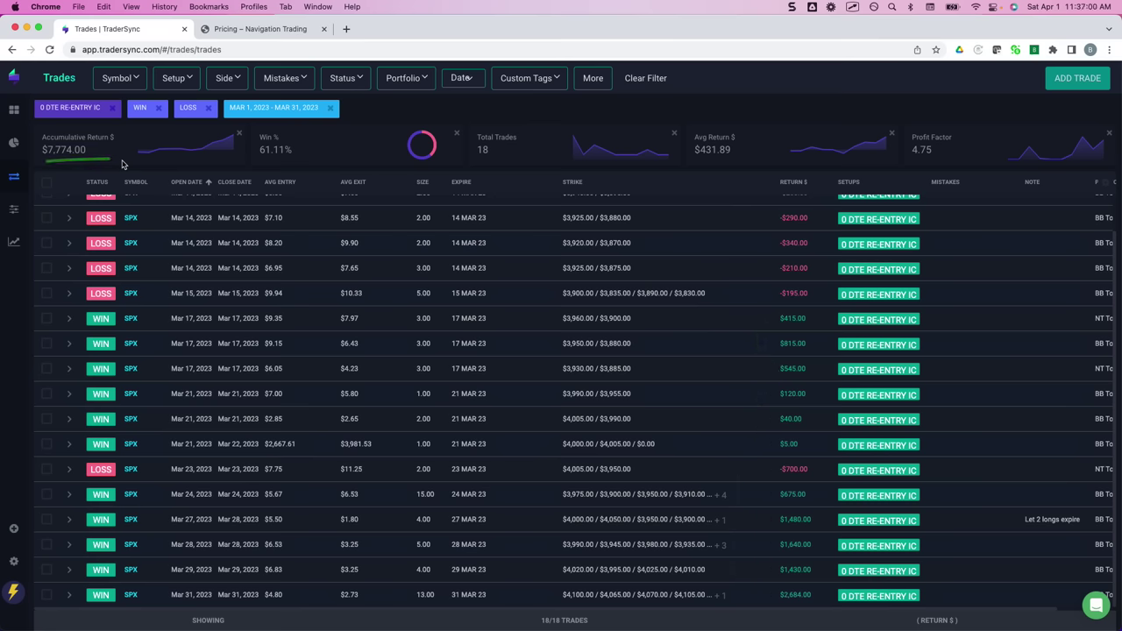
# Step: Replace the Re-Entry IC setup filter with 0 DTE RIC
pyautogui.click(186, 81)
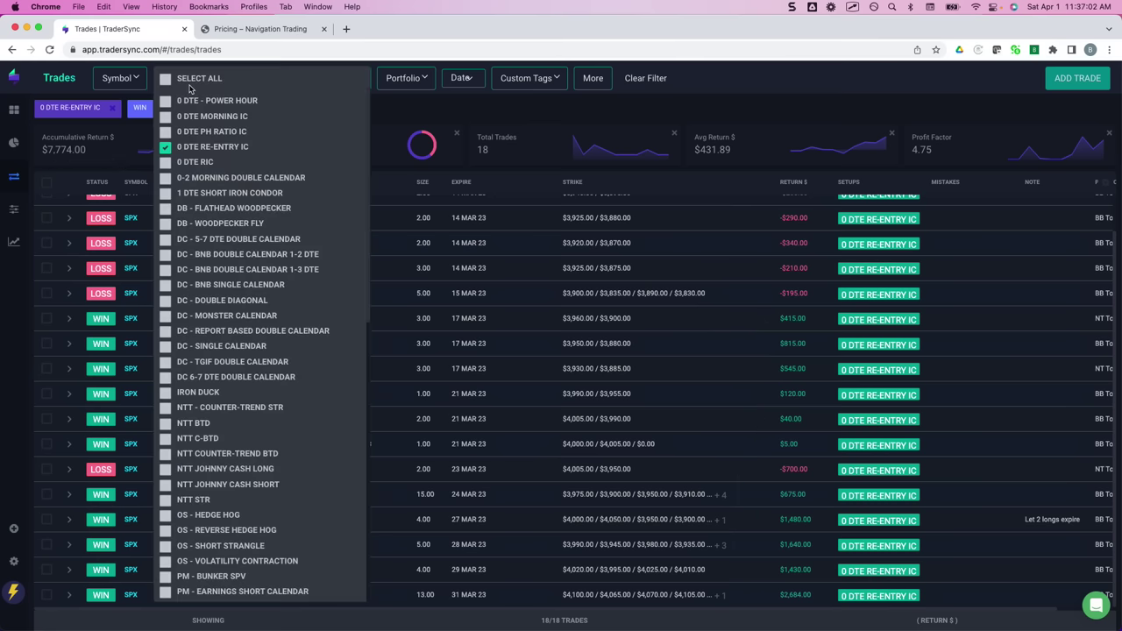
pyautogui.click(165, 149)
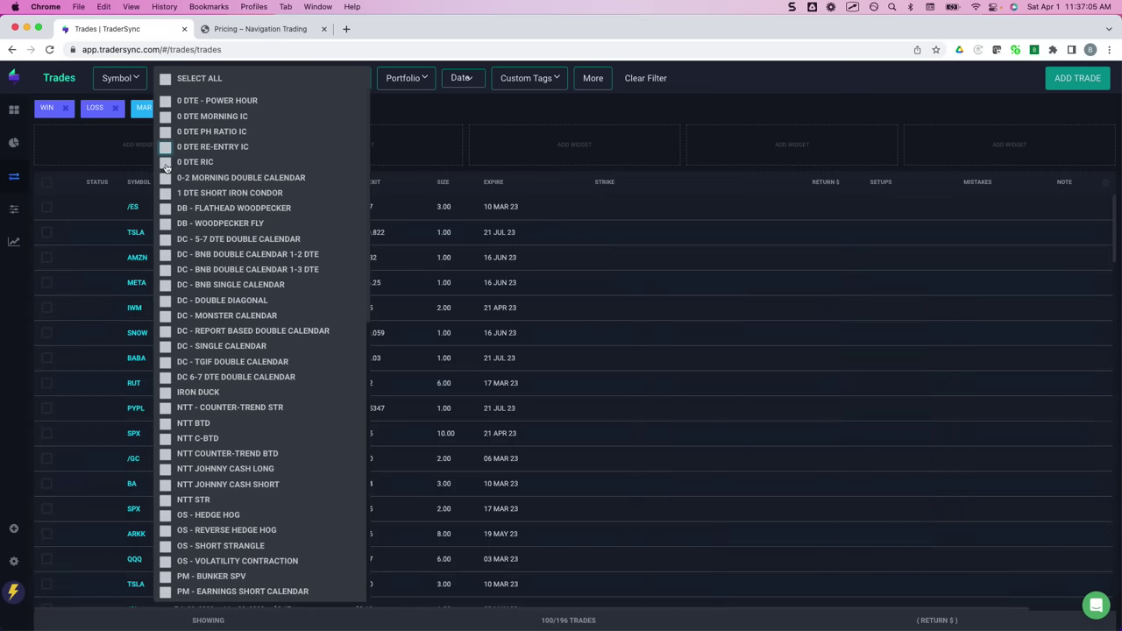
pyautogui.click(166, 163)
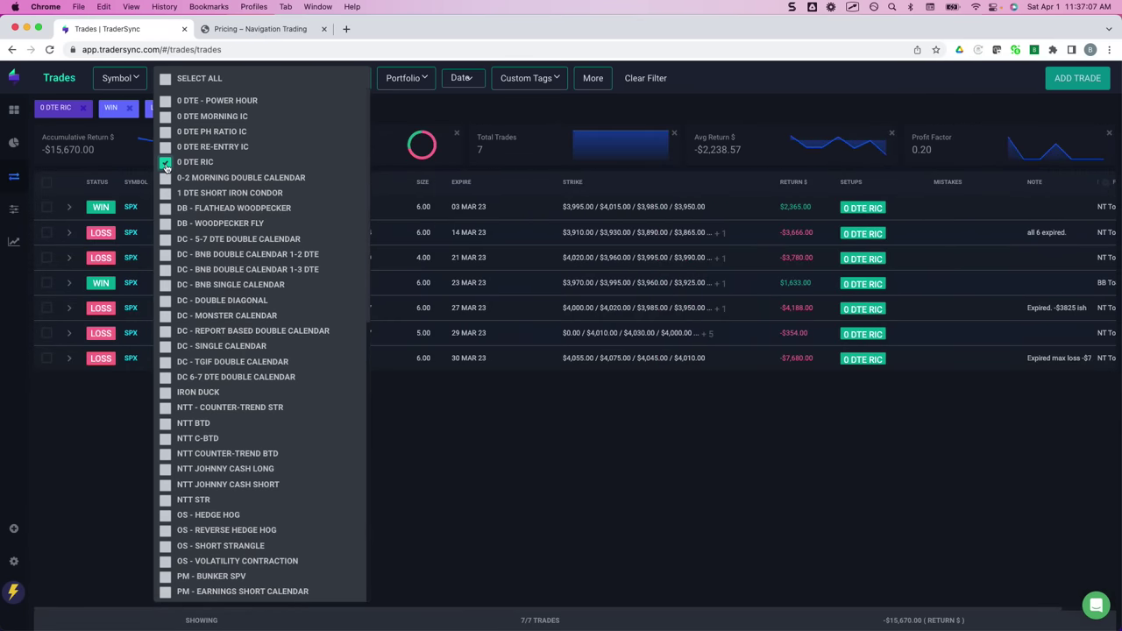
# Step: Review the 0 DTE RIC trades, marking the win percentage and the larger losses opened between March 14 and March 30
pyautogui.click(446, 111)
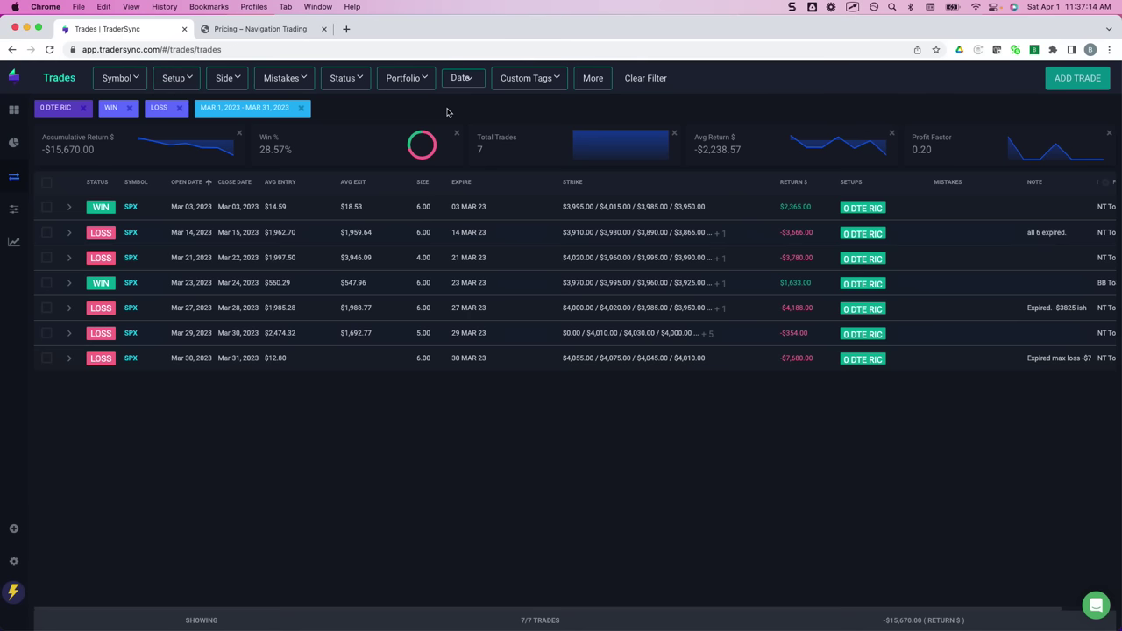
pyautogui.moveTo(258, 163); pyautogui.dragTo(295, 166)
pyautogui.moveTo(781, 368); pyautogui.dragTo(806, 369)
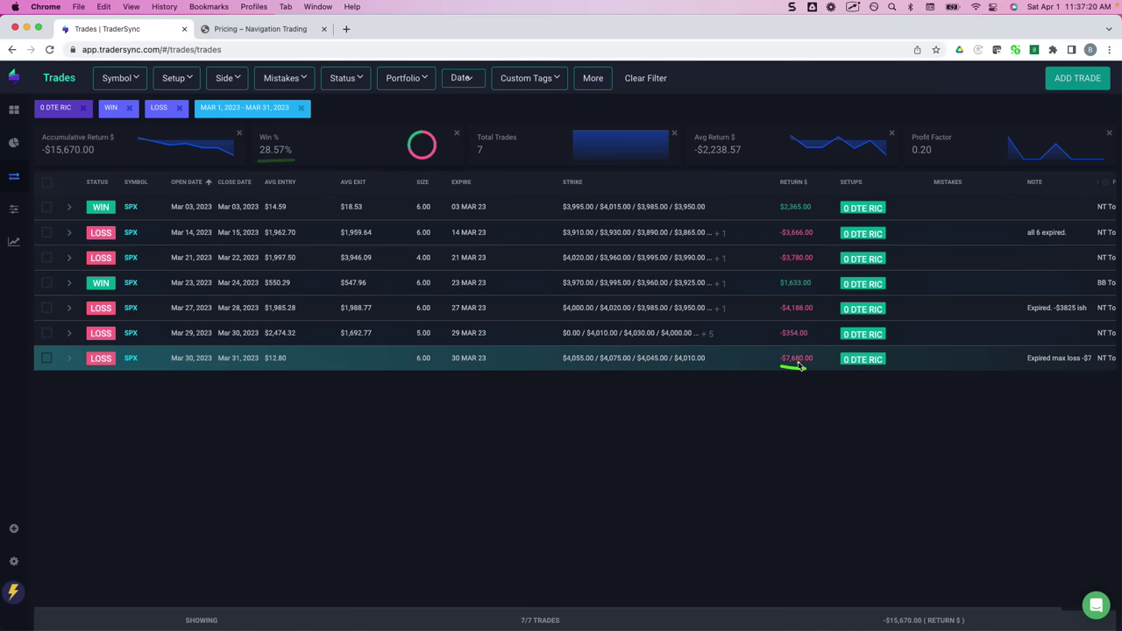
pyautogui.moveTo(790, 323); pyautogui.dragTo(809, 319)
pyautogui.moveTo(781, 245)
pyautogui.mouseDown()
pyautogui.moveTo(812, 243)
pyautogui.moveTo(800, 267)
pyautogui.mouseUp()
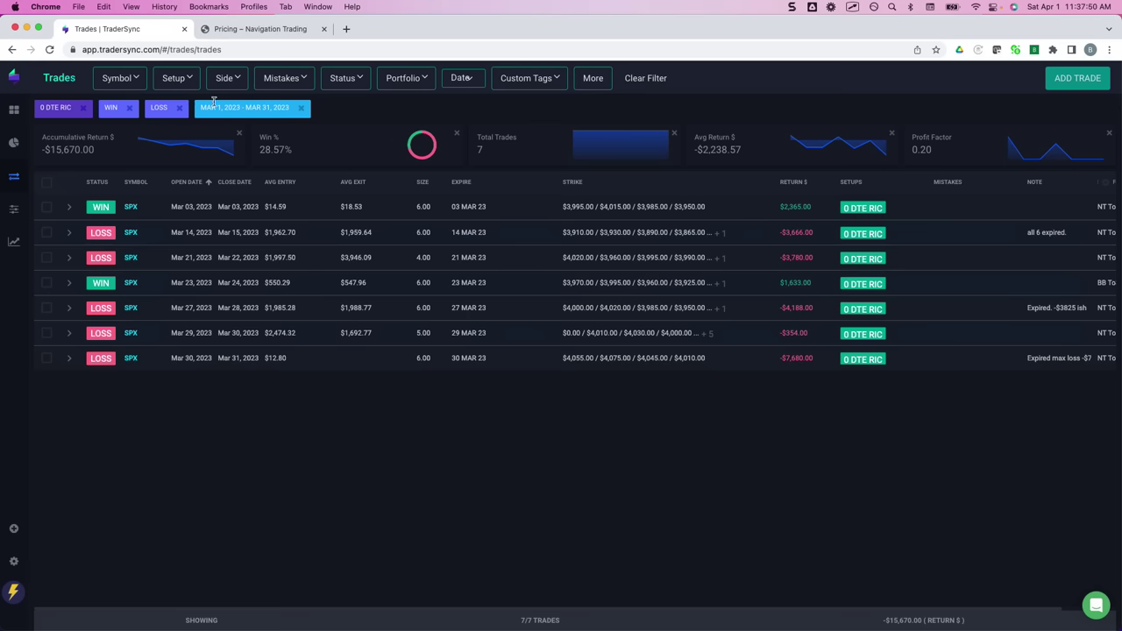
# Step: Replace the 0 DTE RIC setup filter with DB - FLATHEAD WOODPECKER and DB - WOODPECKER FLY, and mark the returns of the listed trades
pyautogui.click(183, 81)
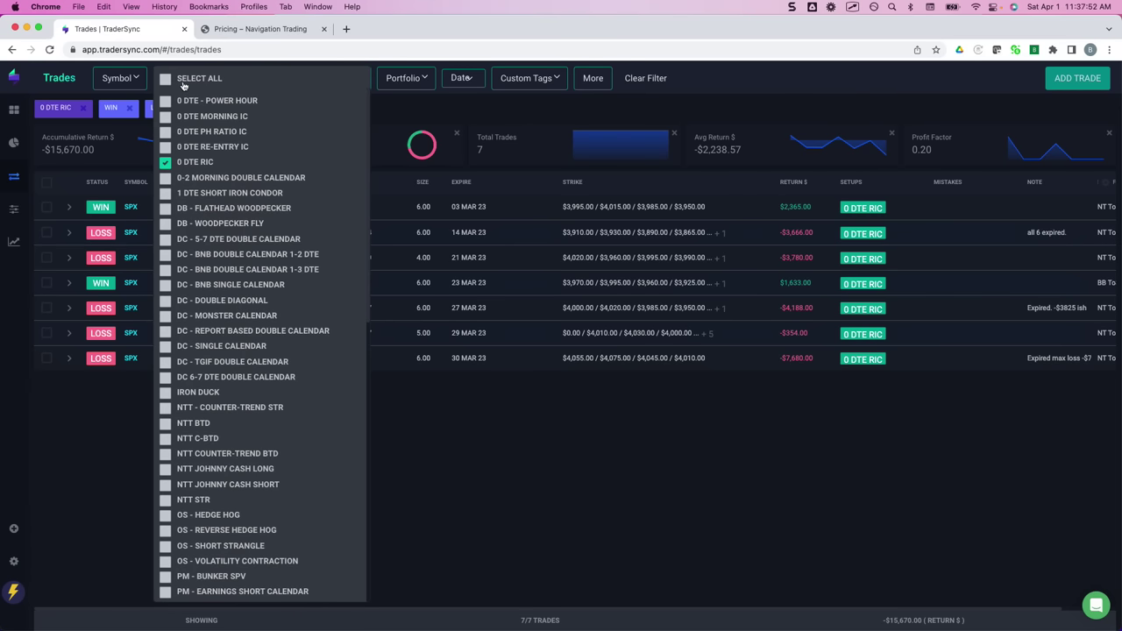
pyautogui.click(165, 163)
pyautogui.click(165, 209)
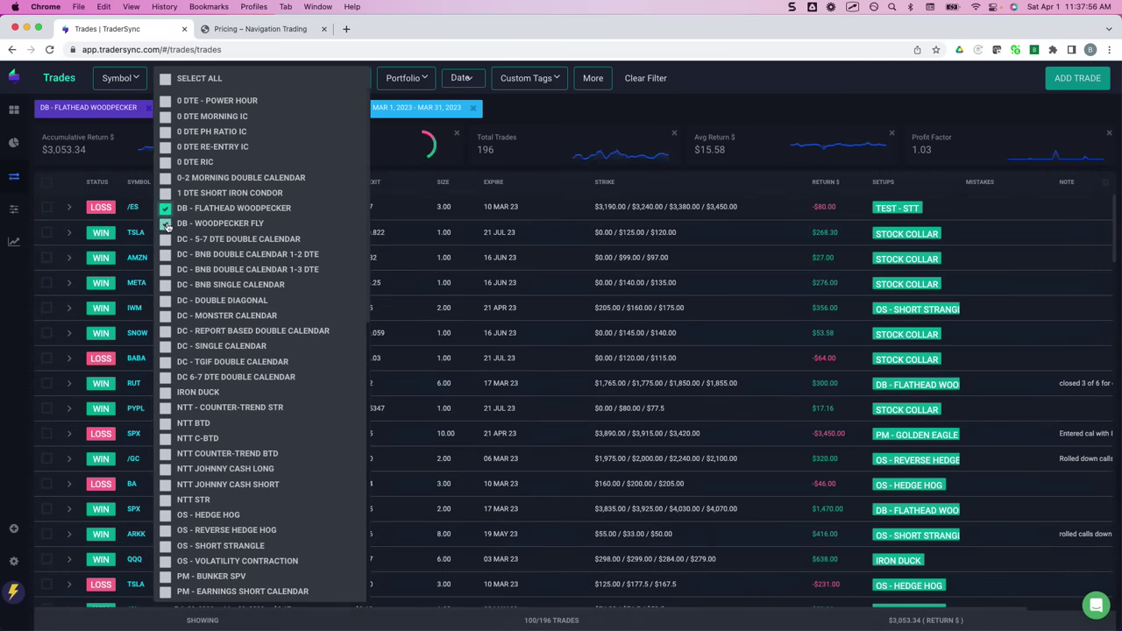
pyautogui.click(166, 224)
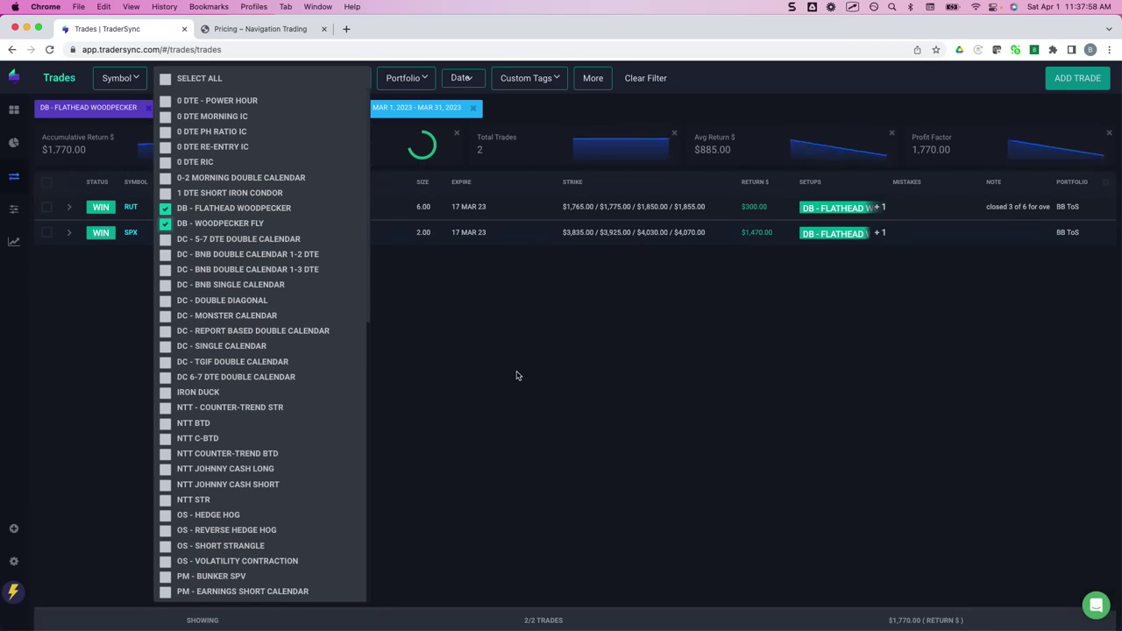
pyautogui.click(517, 375)
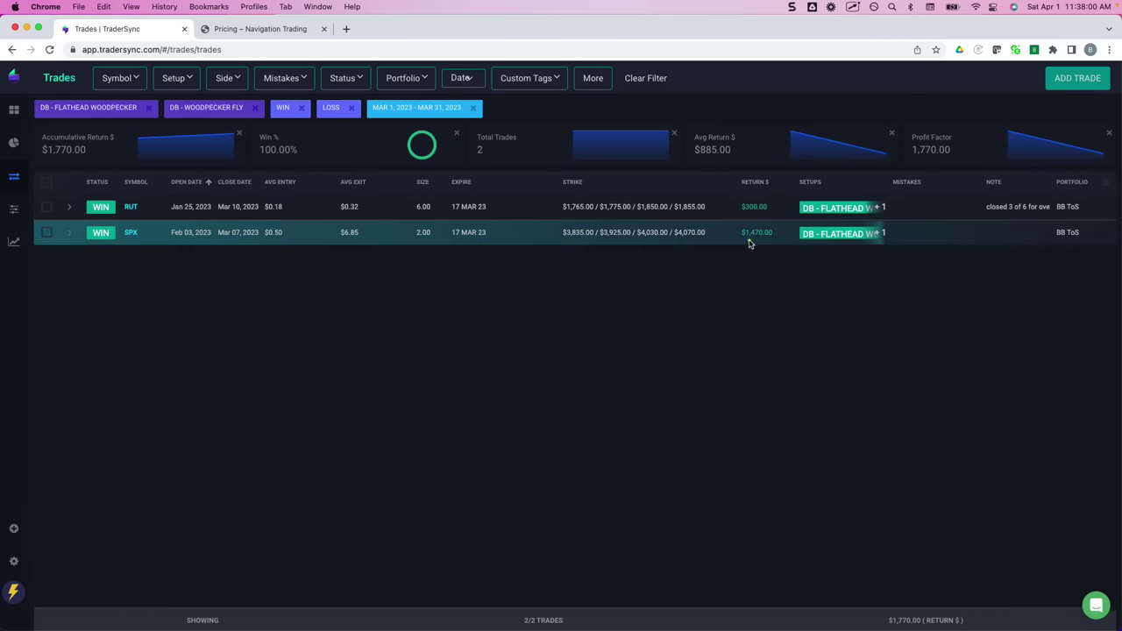
pyautogui.moveTo(742, 242)
pyautogui.mouseDown()
pyautogui.moveTo(782, 240)
pyautogui.moveTo(758, 214)
pyautogui.mouseUp()
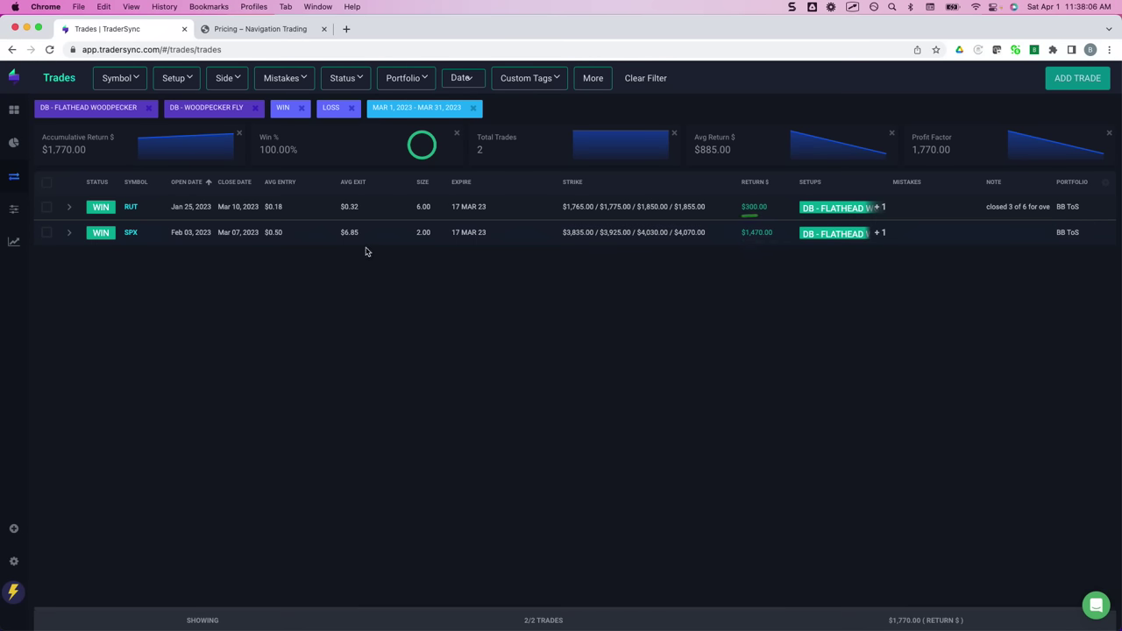
# Step: Replace the two woodpecker setup filters with all ten DC setups, from 5-7 DTE DOUBLE CALENDAR through 6-7 DTE DOUBLE CALENDAR, and reload the page
pyautogui.click(188, 84)
pyautogui.click(165, 210)
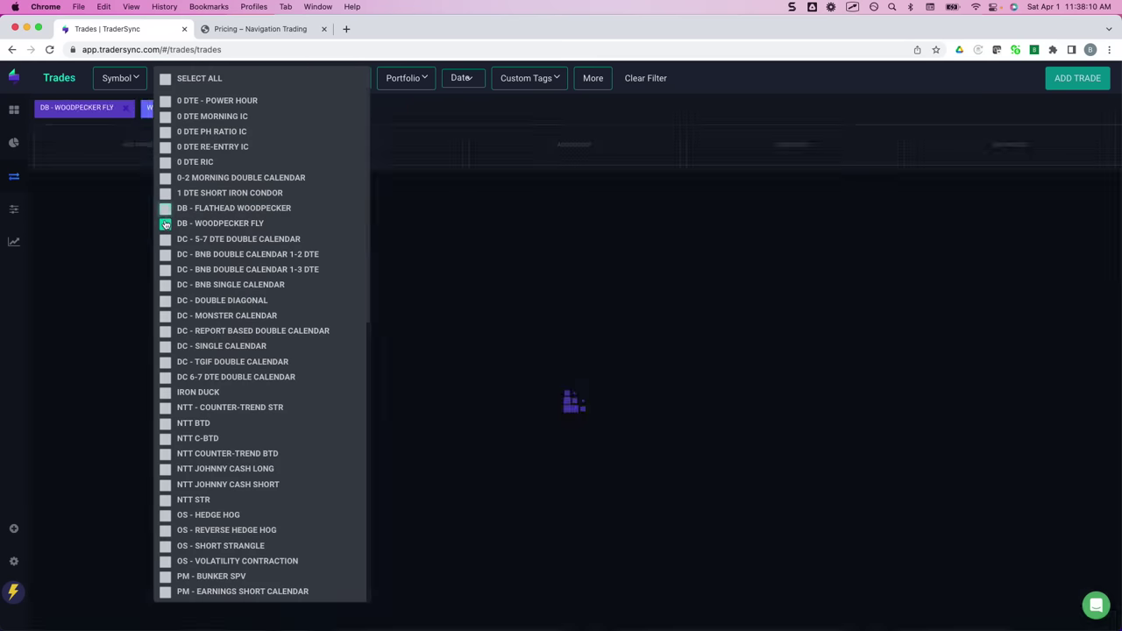
pyautogui.click(166, 223)
pyautogui.click(165, 239)
pyautogui.click(166, 255)
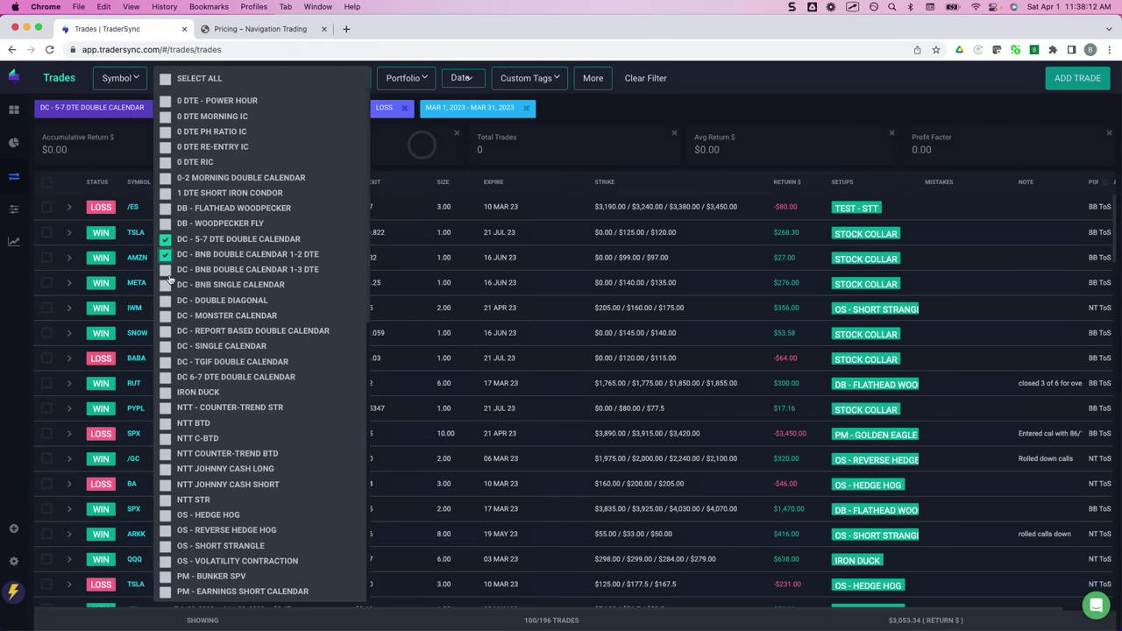
pyautogui.click(166, 269)
pyautogui.click(166, 284)
pyautogui.click(166, 300)
pyautogui.click(165, 315)
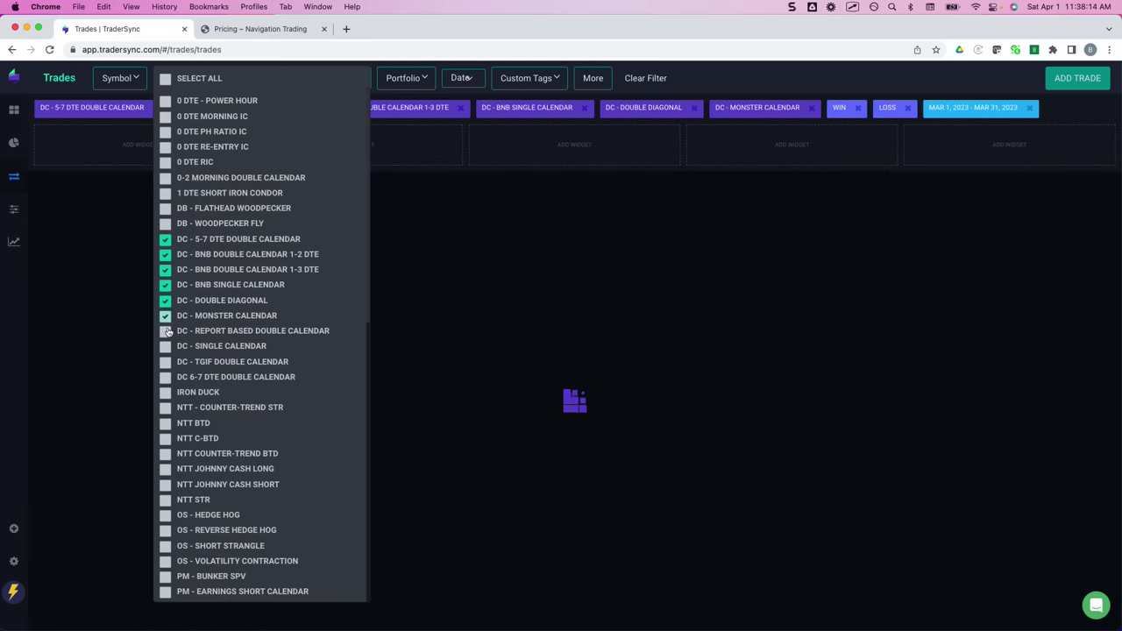
pyautogui.click(166, 331)
pyautogui.click(165, 346)
pyautogui.click(166, 361)
pyautogui.click(165, 377)
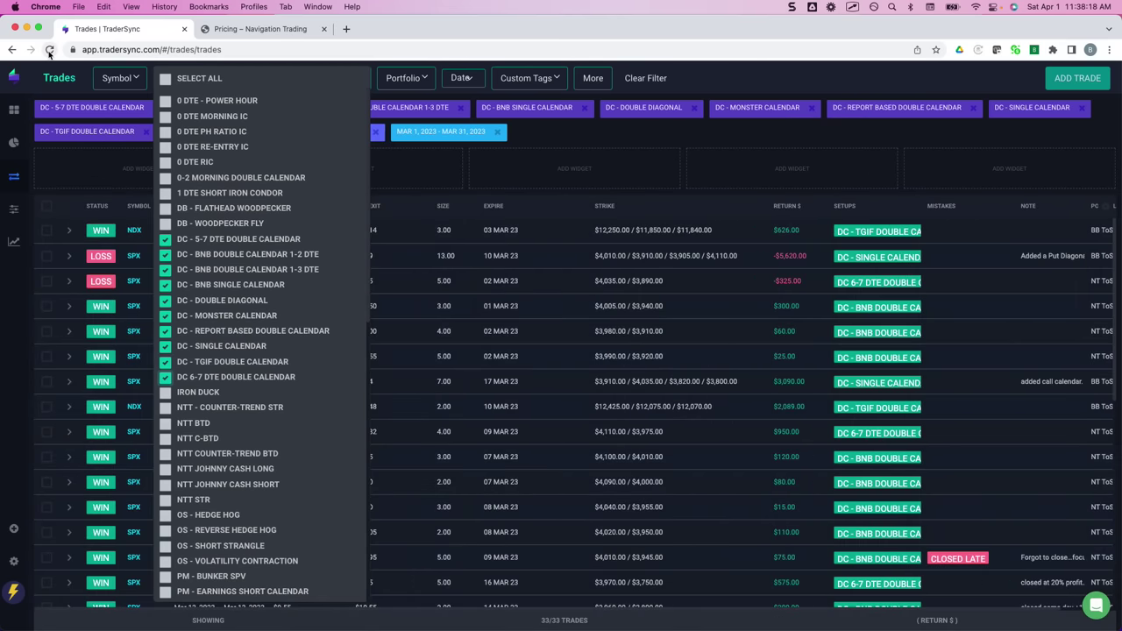
pyautogui.click(49, 50)
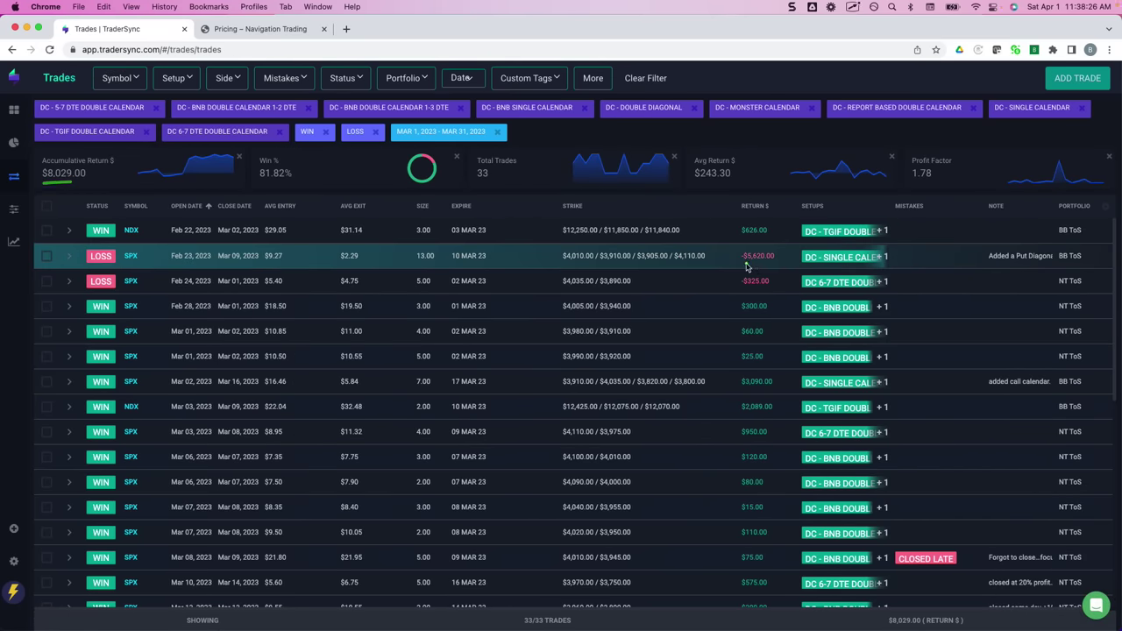
# Step: Review the DC calendar trades from first to last, marking the February 23 loss and the notable returns through March 29
pyautogui.moveTo(742, 263); pyautogui.dragTo(778, 266)
pyautogui.scroll(-2, 778, 266)
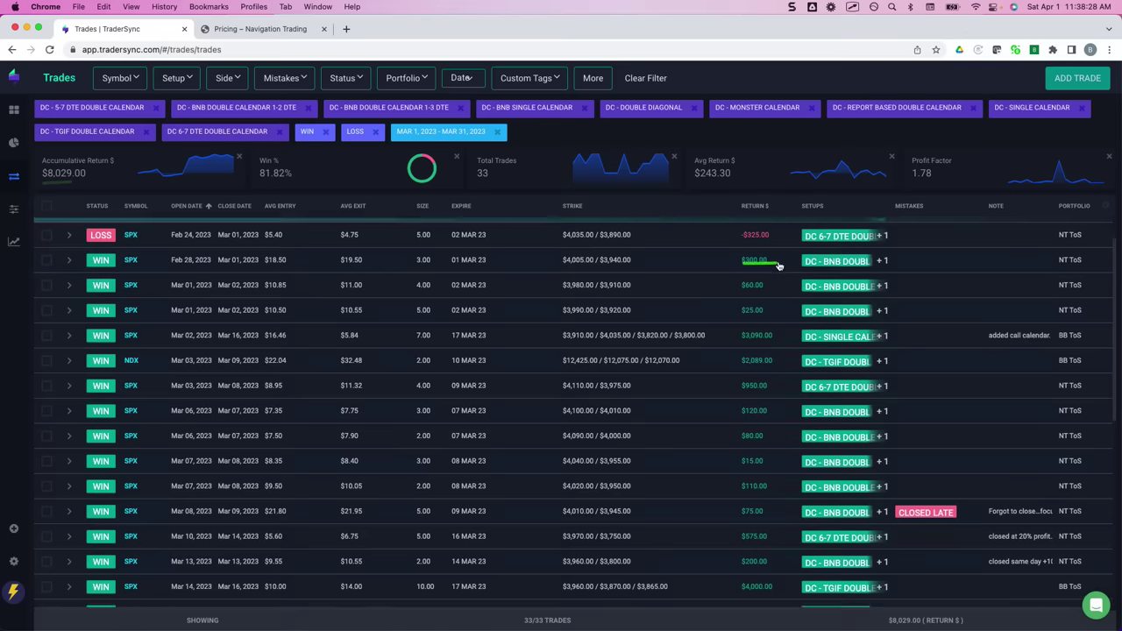
pyautogui.moveTo(744, 341)
pyautogui.mouseDown()
pyautogui.moveTo(771, 342)
pyautogui.moveTo(773, 398)
pyautogui.mouseUp()
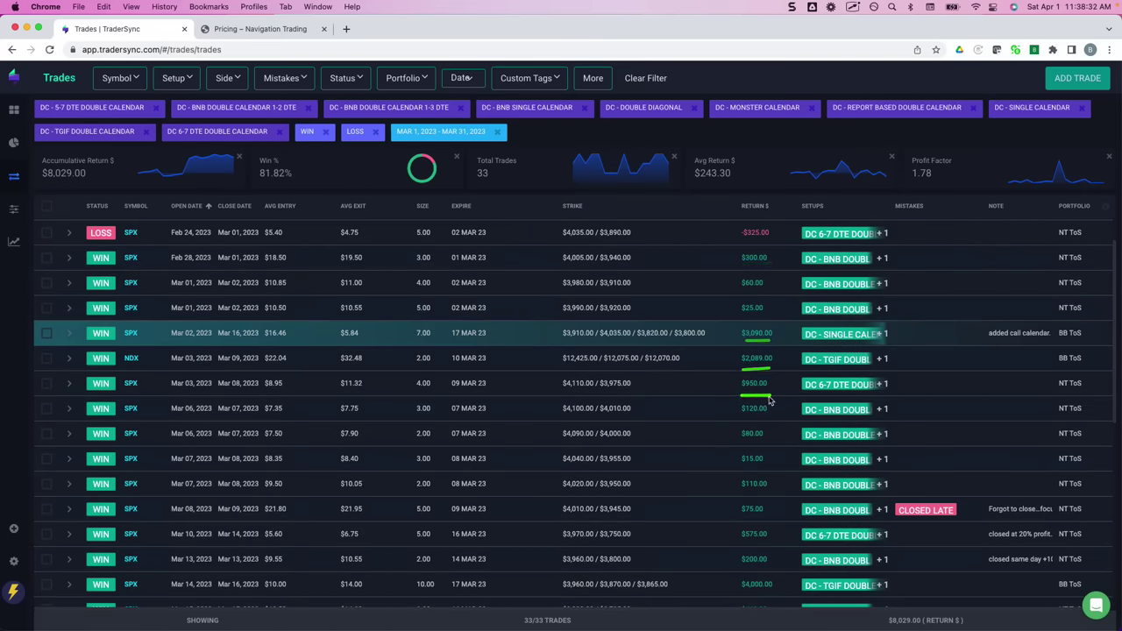
pyautogui.scroll(-5, 771, 400)
pyautogui.moveTo(745, 455); pyautogui.dragTo(778, 451)
pyautogui.scroll(-6, 776, 487)
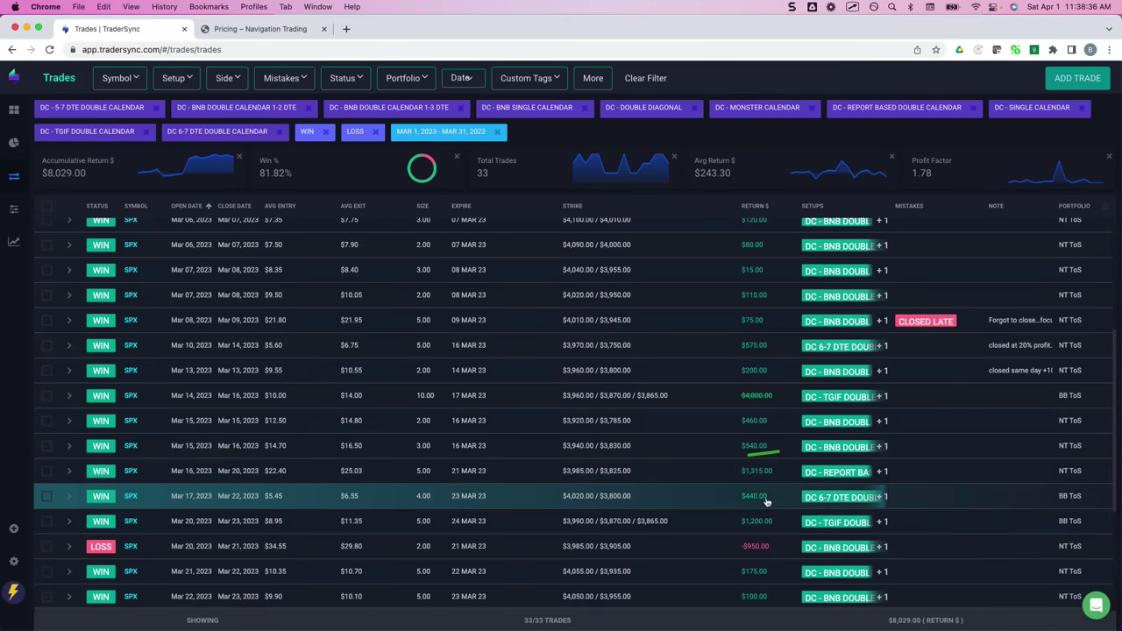
pyautogui.scroll(-4, 765, 495)
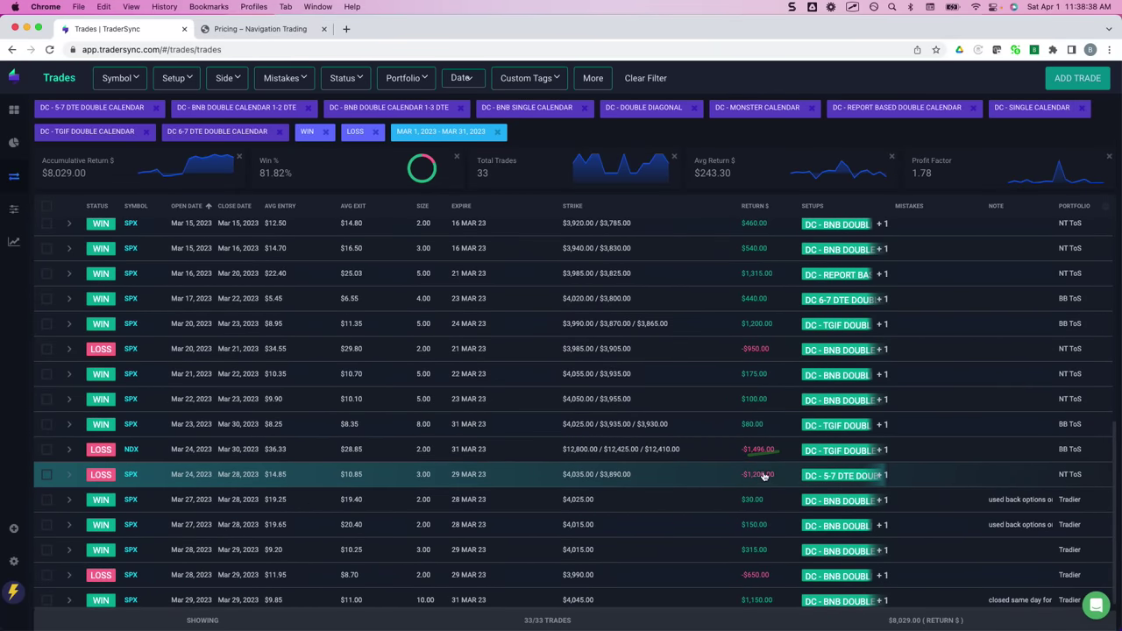
pyautogui.moveTo(742, 599); pyautogui.dragTo(773, 599)
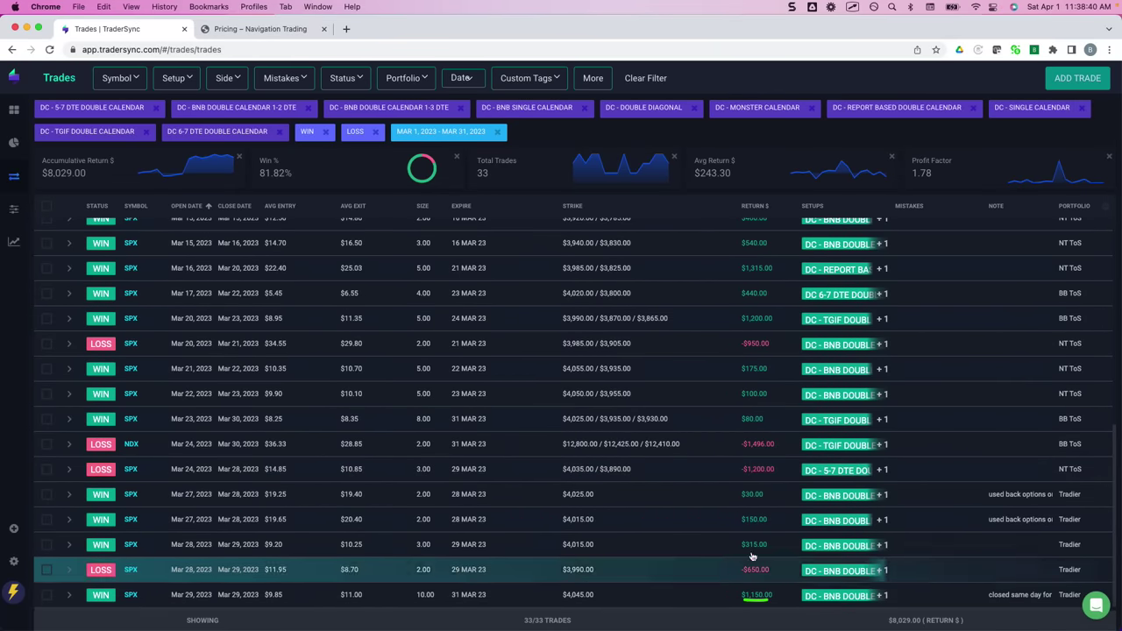
pyautogui.scroll(15, 647, 406)
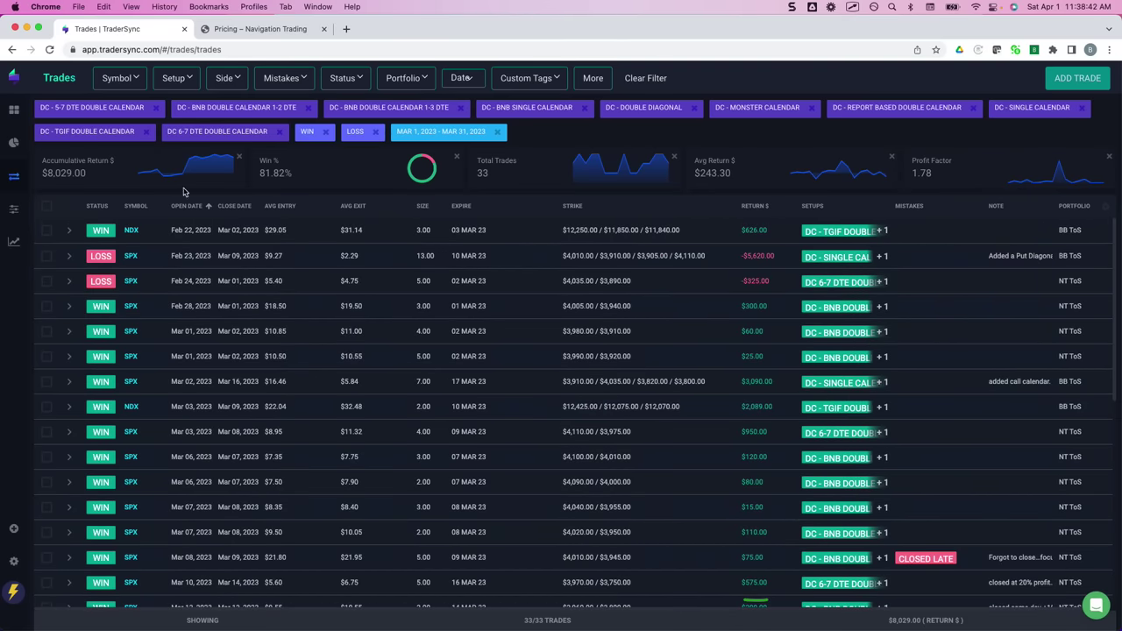
# Step: Replace all ten DC setup filters with IRON DUCK and mark the accumulative return
pyautogui.click(175, 78)
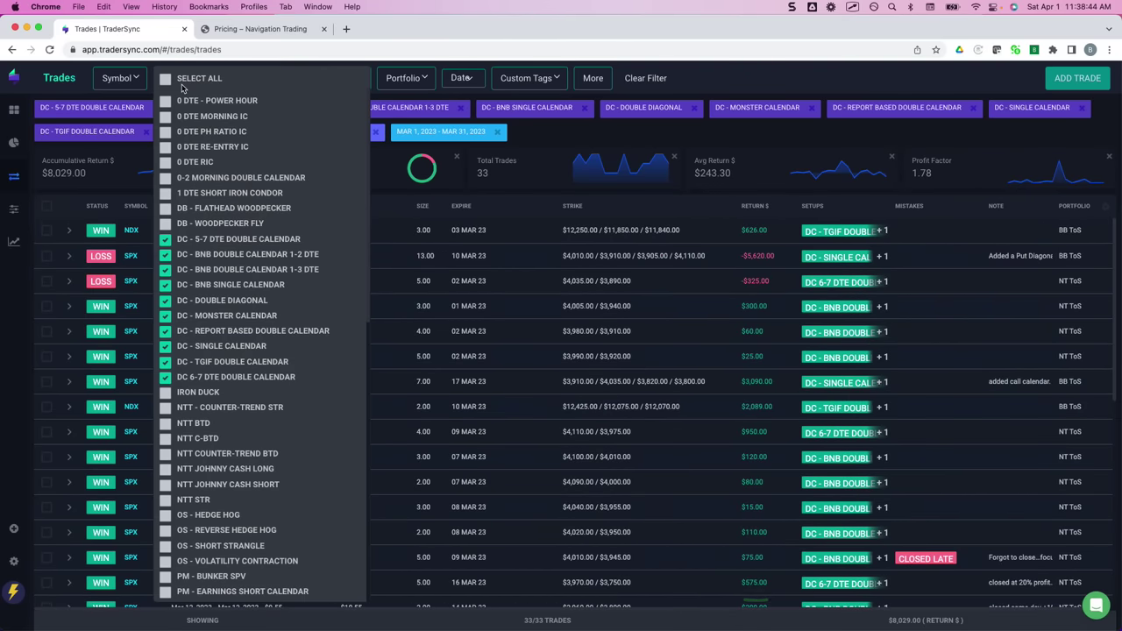
pyautogui.click(165, 239)
pyautogui.click(164, 254)
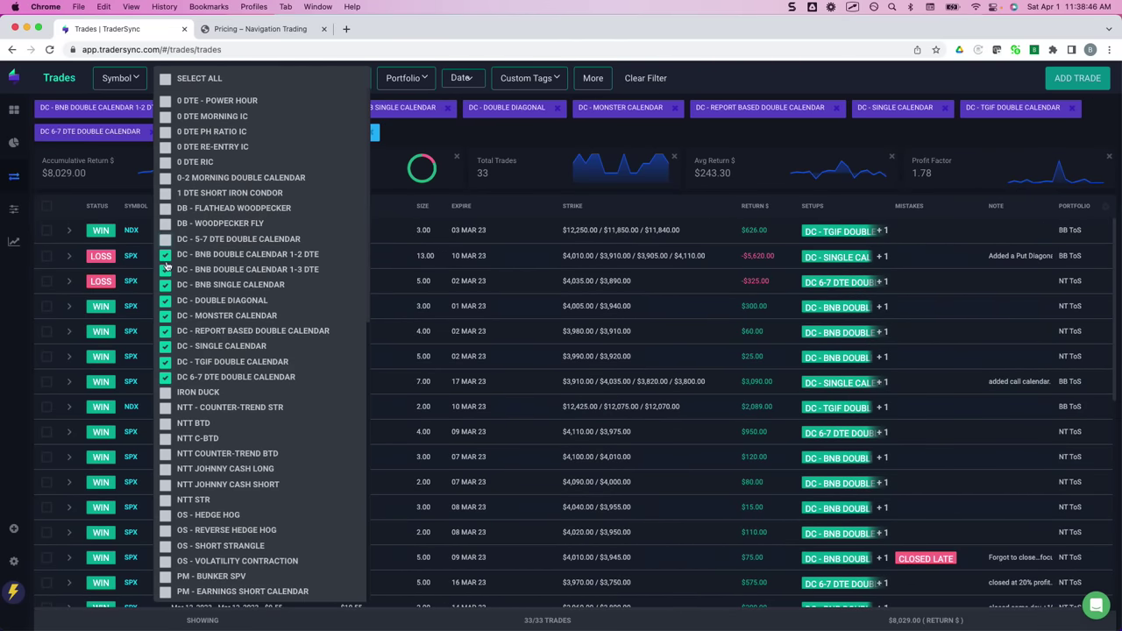
pyautogui.click(164, 269)
pyautogui.click(164, 285)
pyautogui.click(164, 301)
pyautogui.click(164, 315)
pyautogui.click(165, 330)
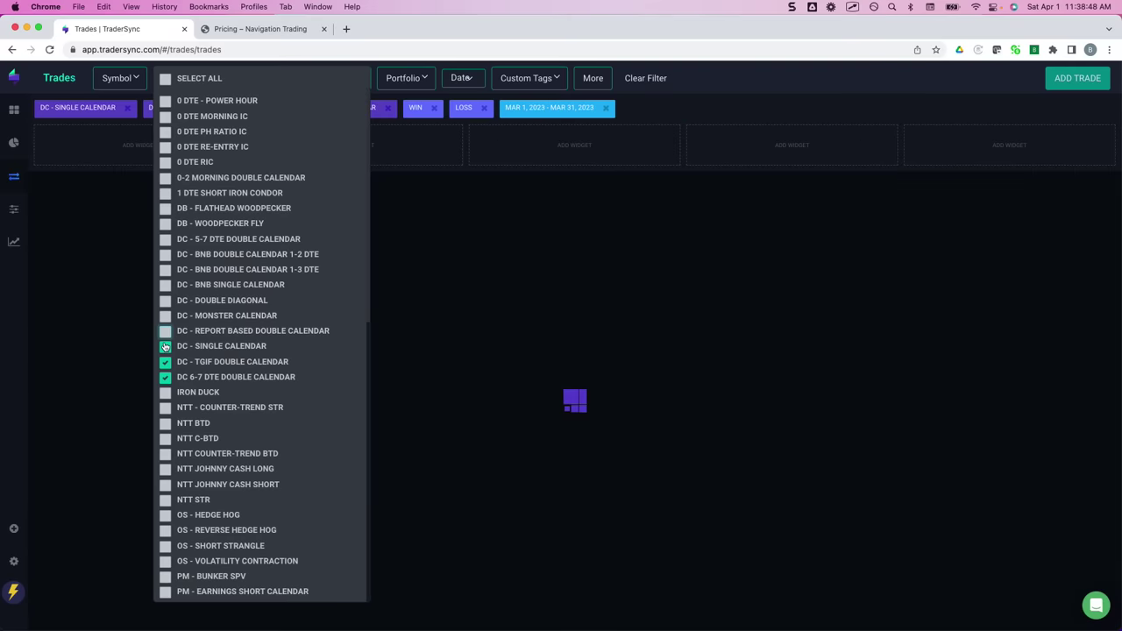
pyautogui.click(164, 347)
pyautogui.click(165, 362)
pyautogui.click(164, 379)
pyautogui.click(166, 395)
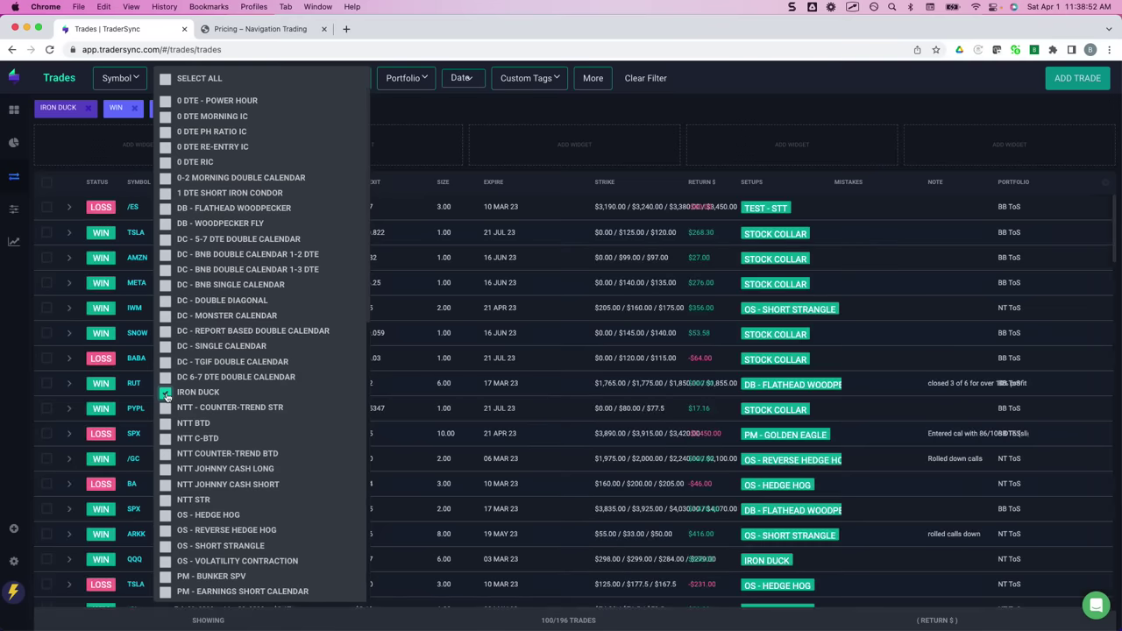
pyautogui.click(89, 434)
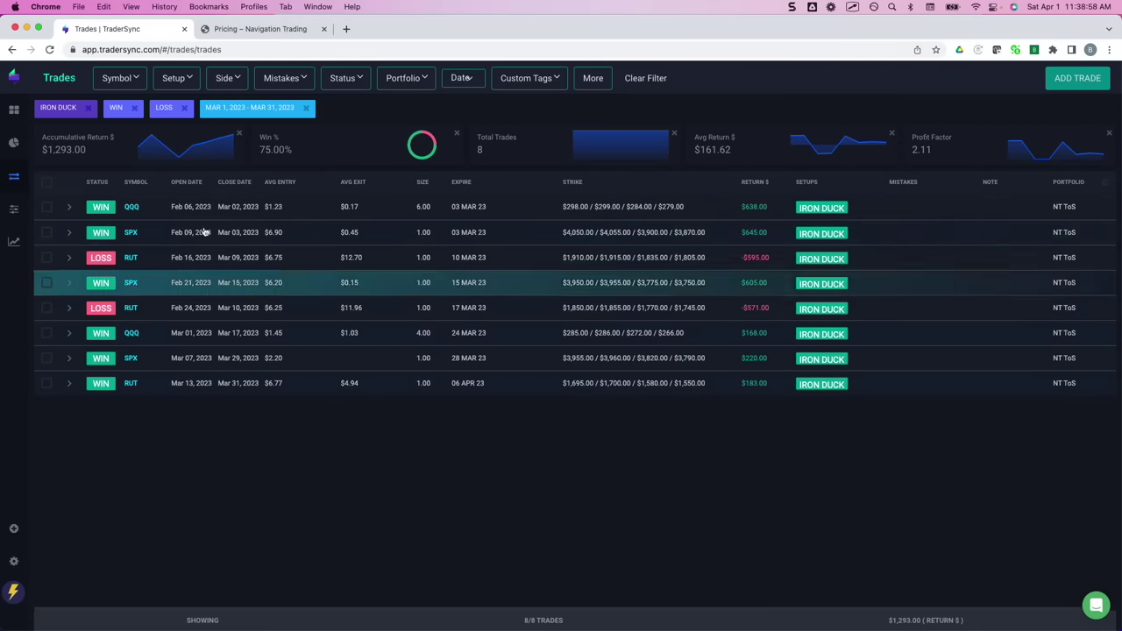
pyautogui.moveTo(48, 162); pyautogui.dragTo(74, 161)
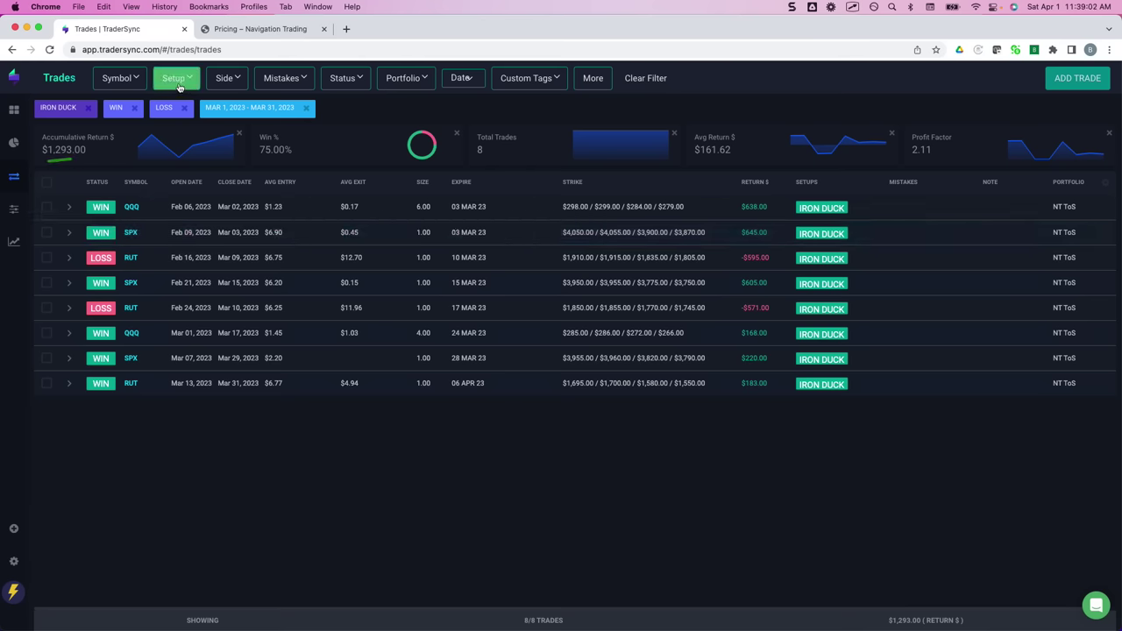
# Step: Replace the IRON DUCK setup filter with all seven NTT setups, from COUNTER-TREND STR through STR, and reload the page
pyautogui.click(178, 87)
pyautogui.click(165, 394)
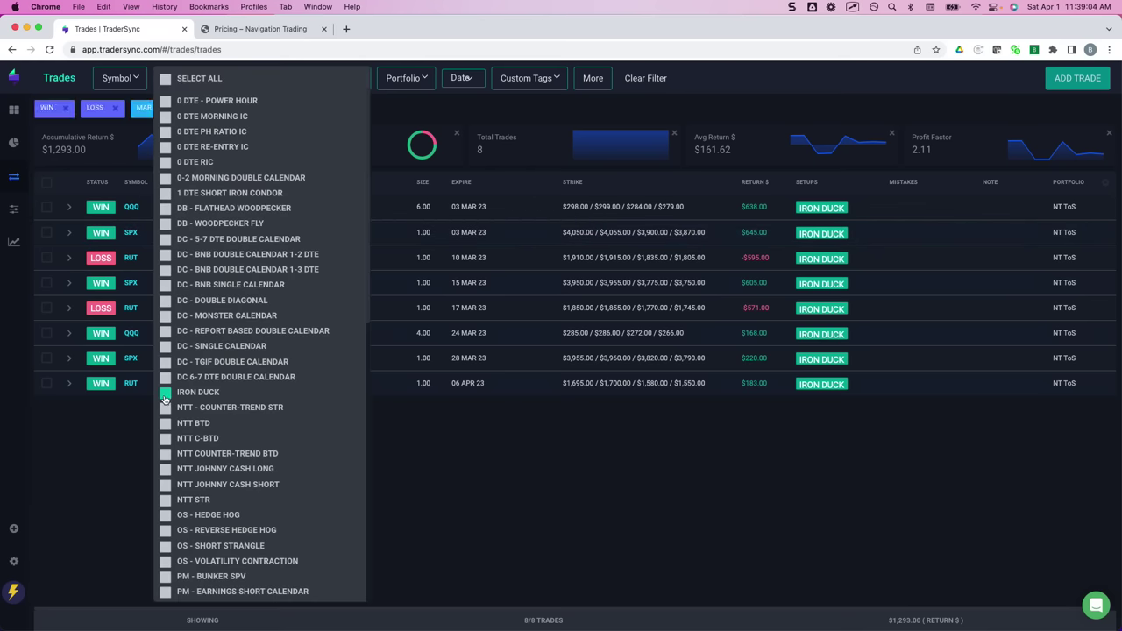
pyautogui.click(165, 408)
pyautogui.click(164, 423)
pyautogui.click(165, 439)
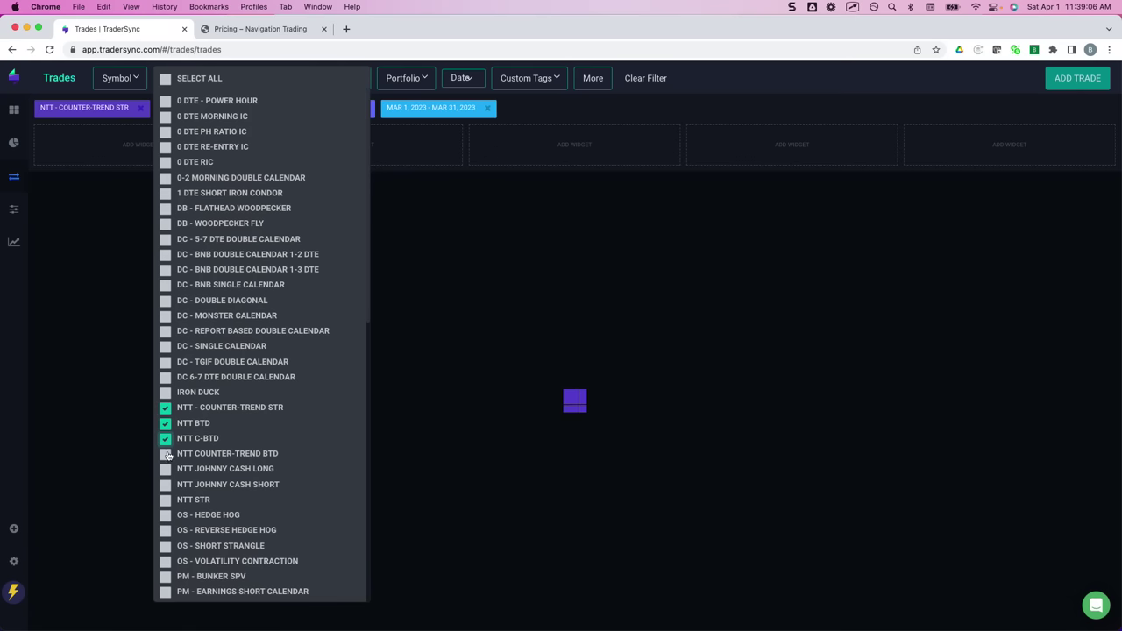
pyautogui.click(165, 454)
pyautogui.click(164, 468)
pyautogui.click(165, 485)
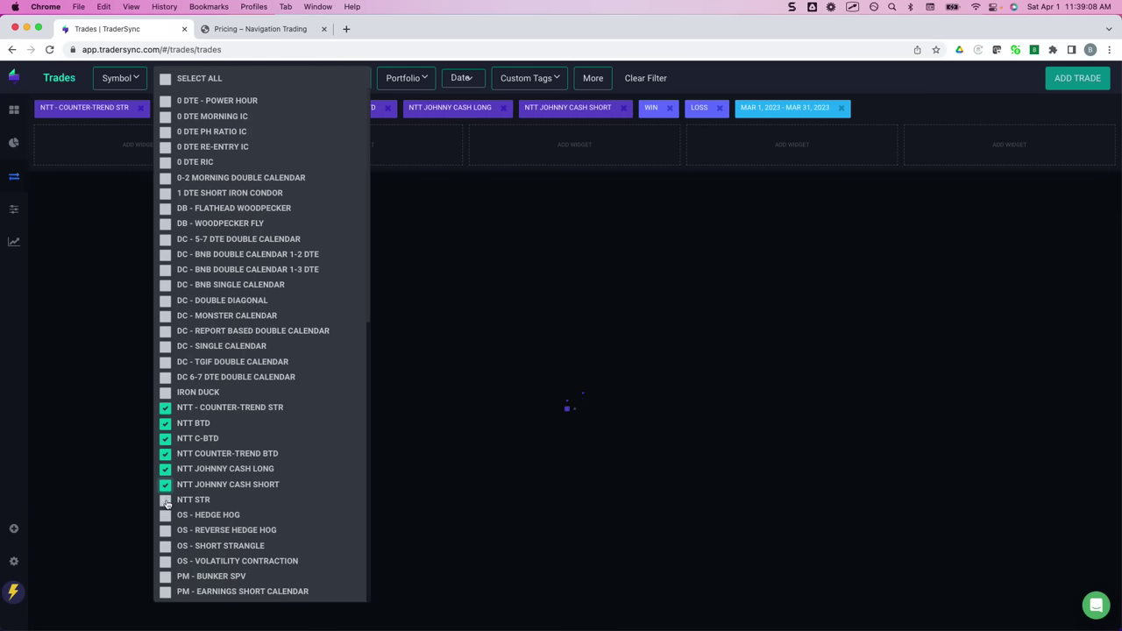
pyautogui.click(165, 499)
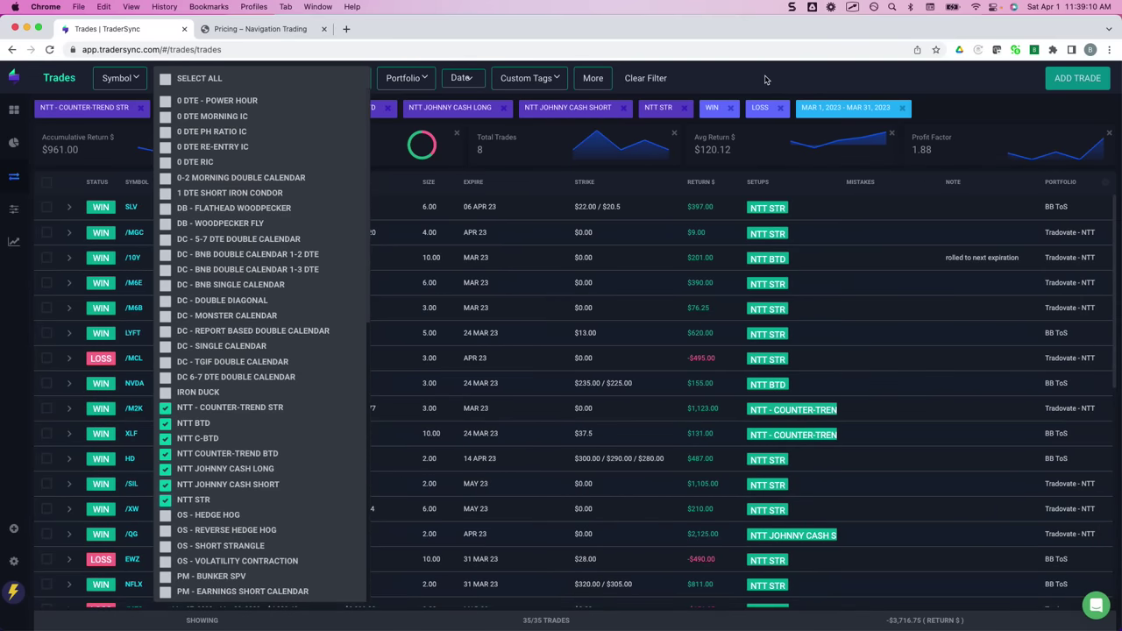
pyautogui.click(765, 80)
pyautogui.click(50, 50)
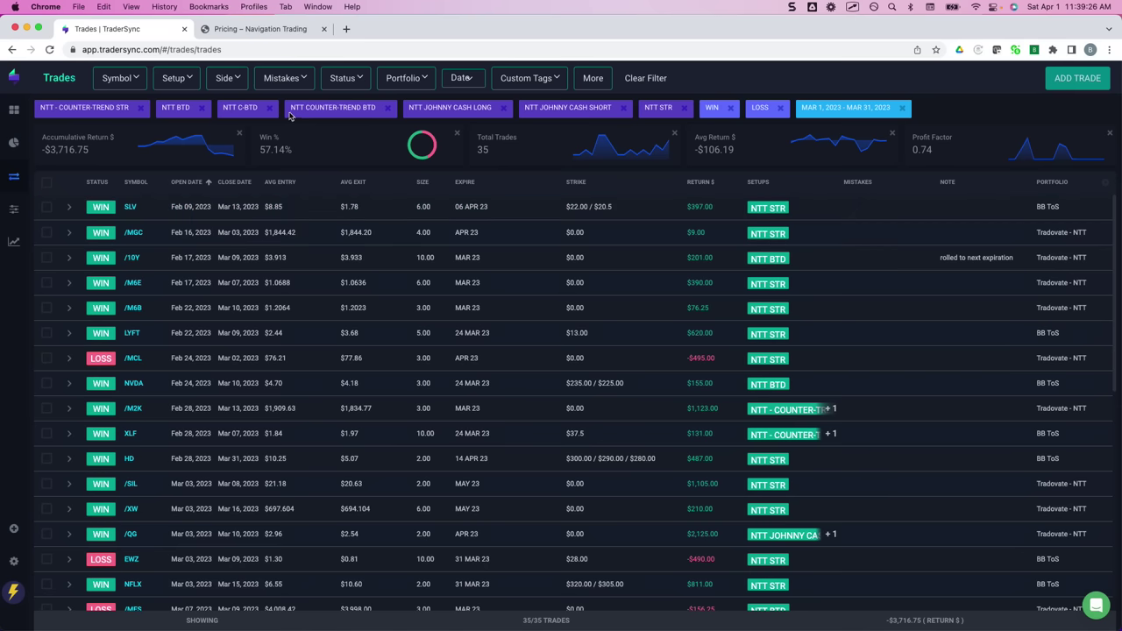
# Step: Add OPEN to the trade status filter, reload the page and look through the NTT trades
pyautogui.click(342, 79)
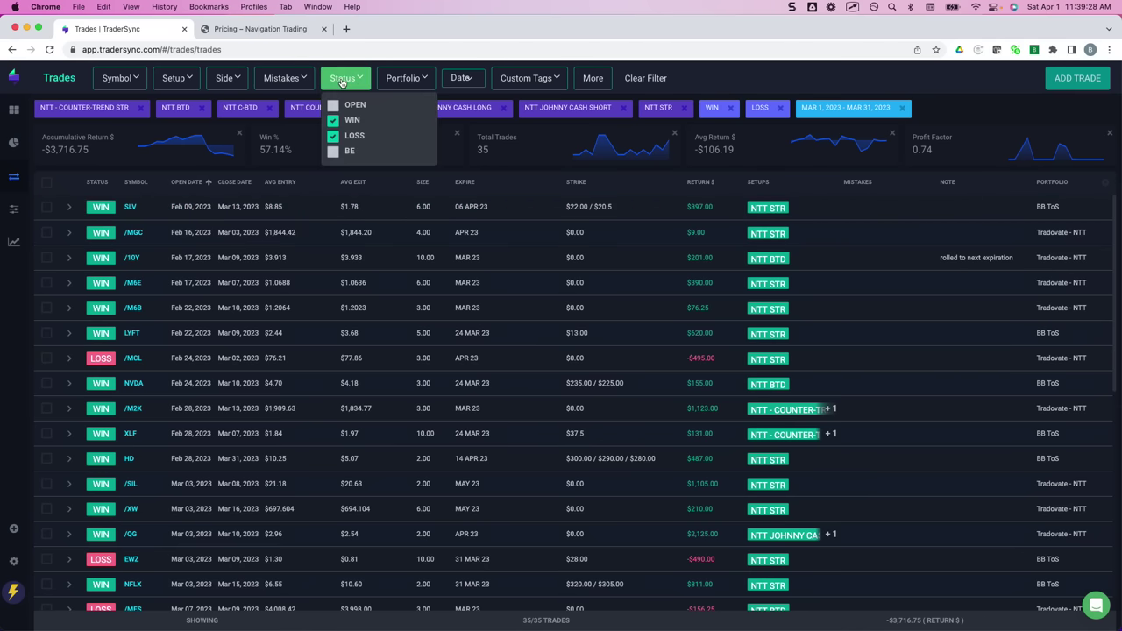
pyautogui.click(333, 106)
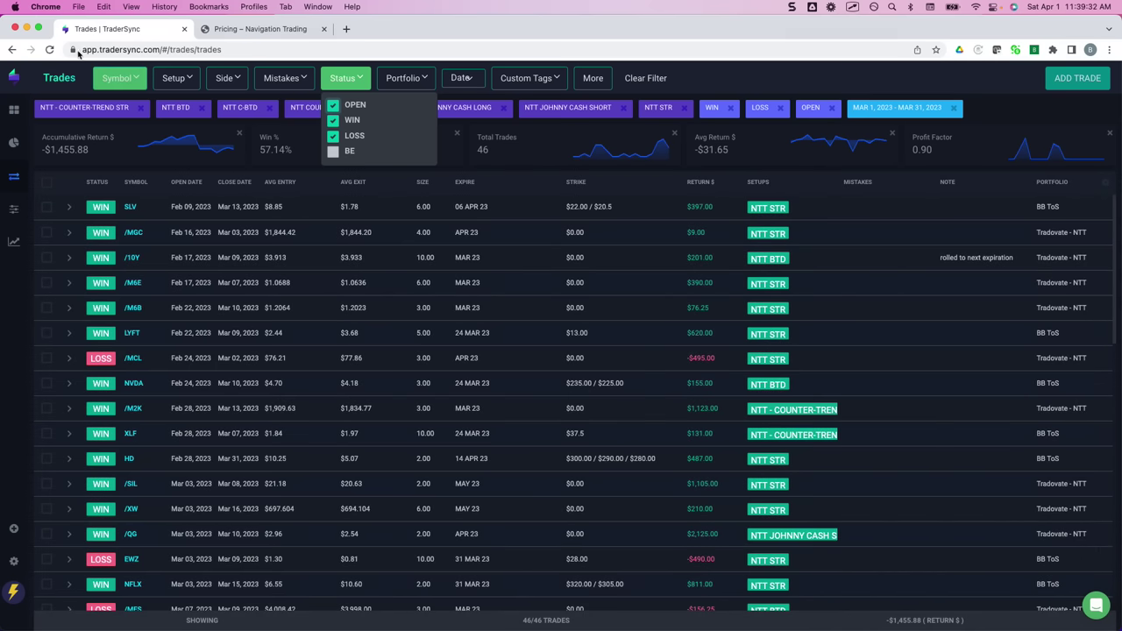
pyautogui.click(50, 50)
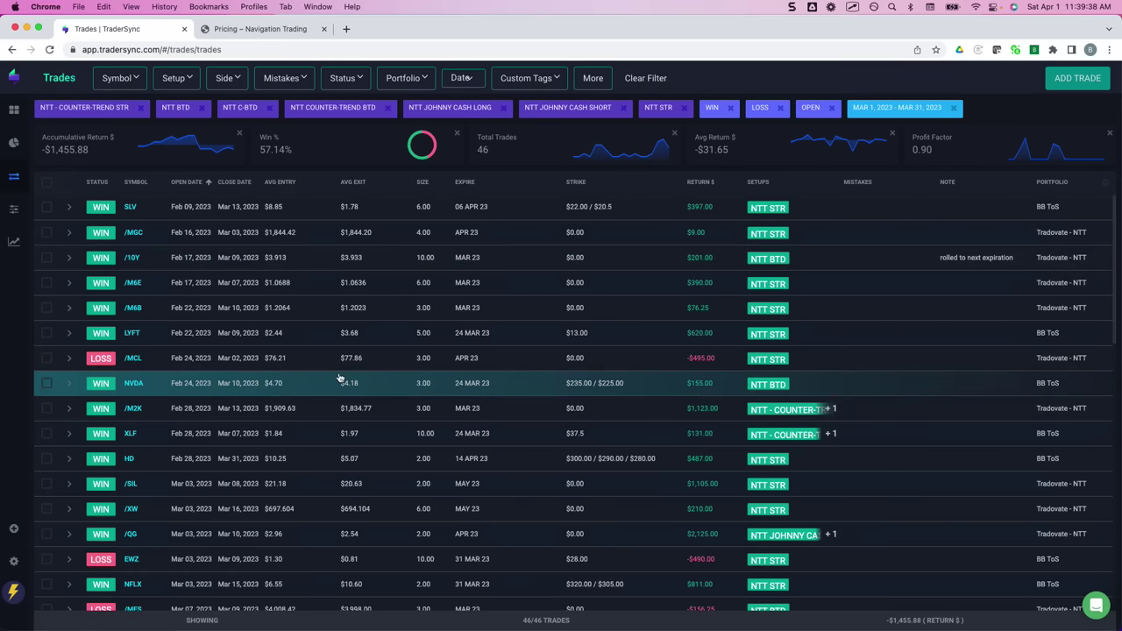
pyautogui.scroll(-10, 401, 376)
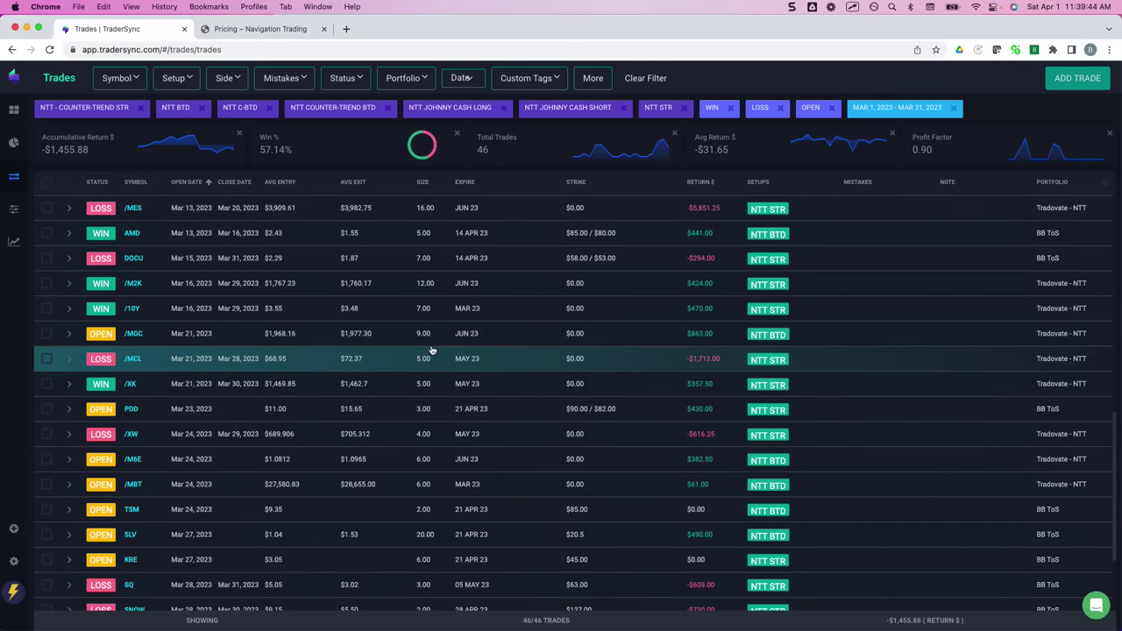
pyautogui.scroll(7, 431, 350)
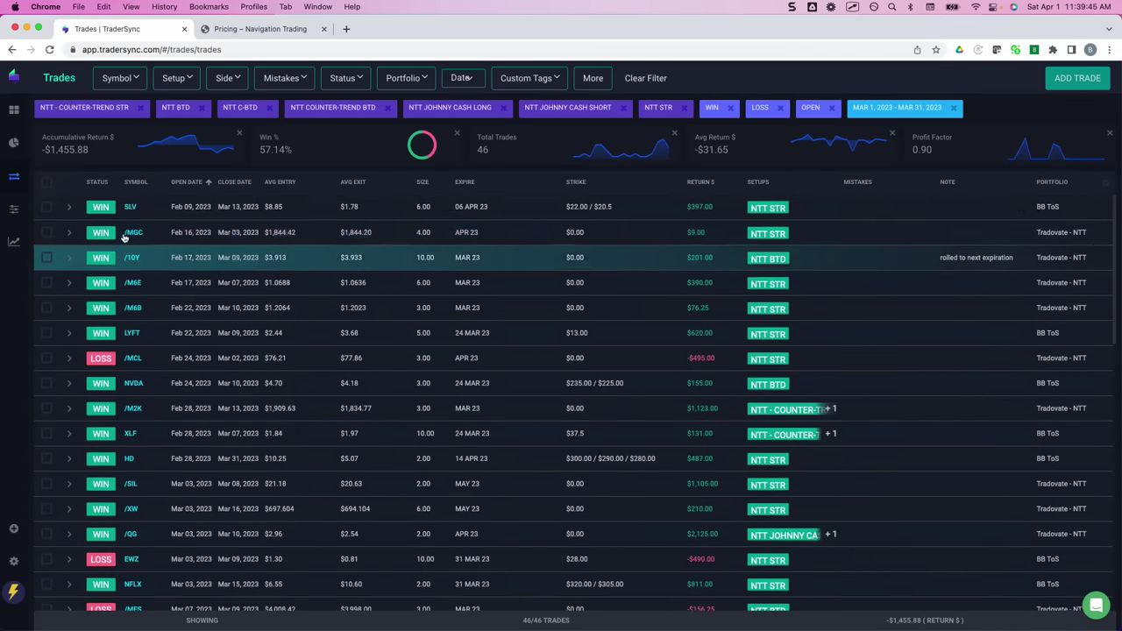
# Step: Remove all seven NTT setups, from COUNTER-TREND STR through STR, from the trade setup filter
pyautogui.click(188, 83)
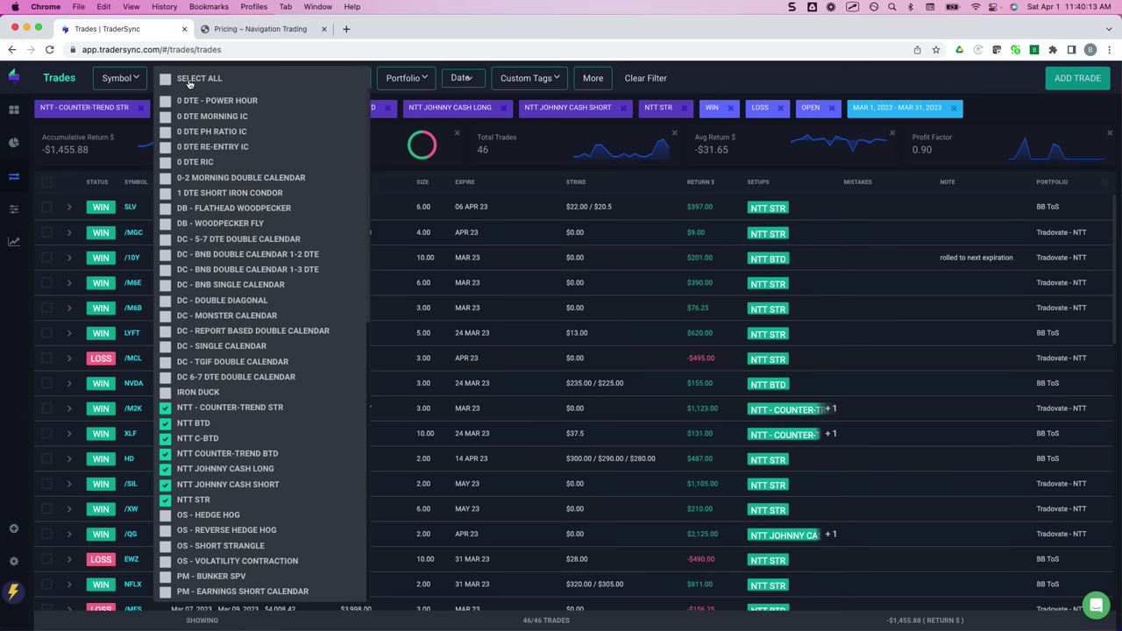
pyautogui.click(166, 408)
pyautogui.click(166, 422)
pyautogui.click(165, 438)
pyautogui.click(165, 454)
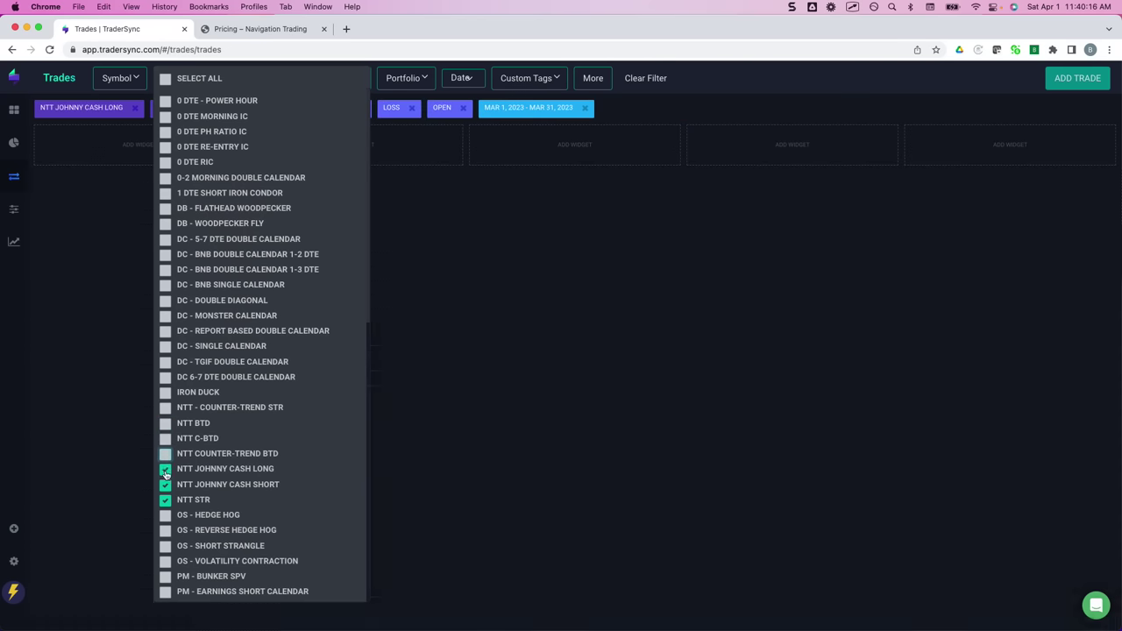
pyautogui.click(166, 470)
pyautogui.click(166, 484)
pyautogui.click(166, 500)
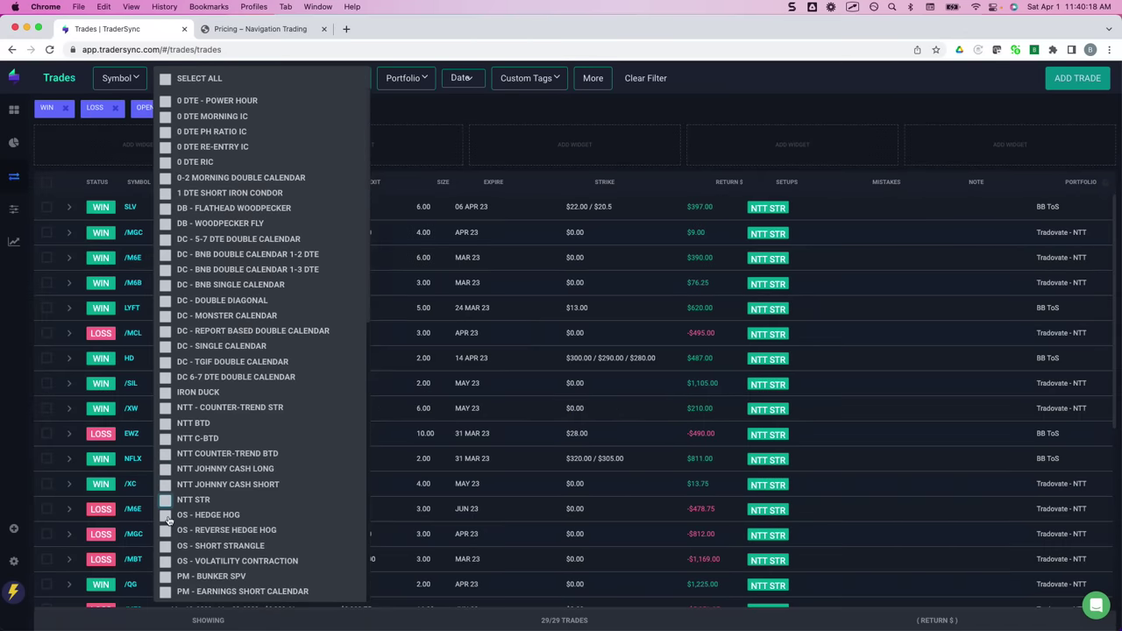
# Step: Filter by the OS setups HEDGE HOG, REVERSE HEDGE HOG, SHORT STRANGLE and VOLATILITY CONTRACTION, reload the page and look through the trades
pyautogui.click(166, 514)
pyautogui.click(166, 531)
pyautogui.click(166, 545)
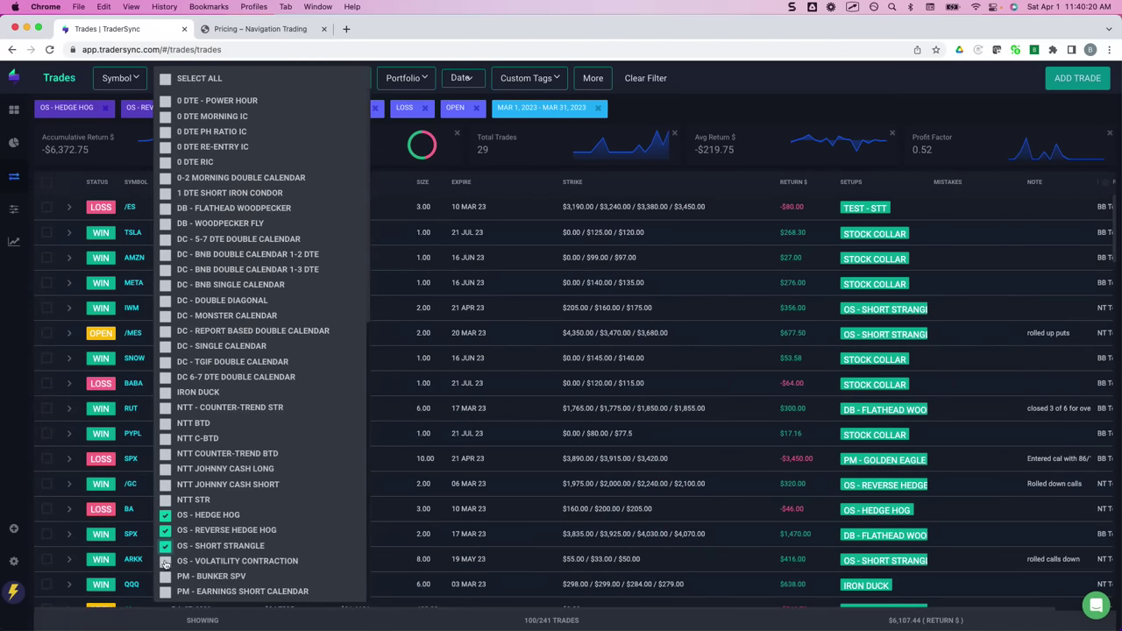
pyautogui.click(166, 561)
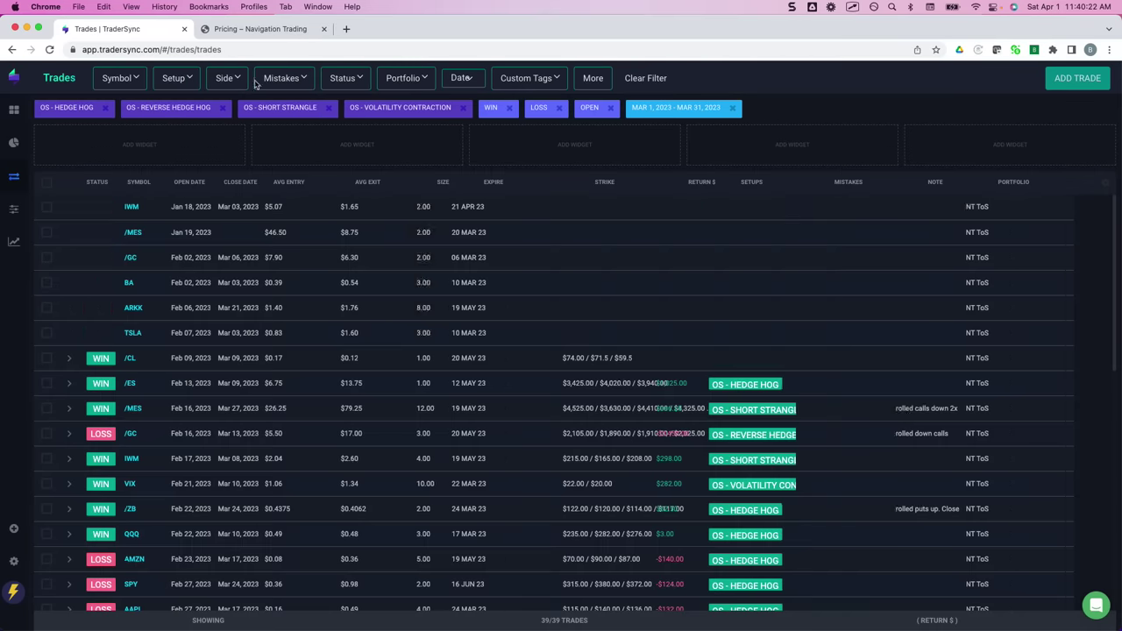
pyautogui.click(49, 50)
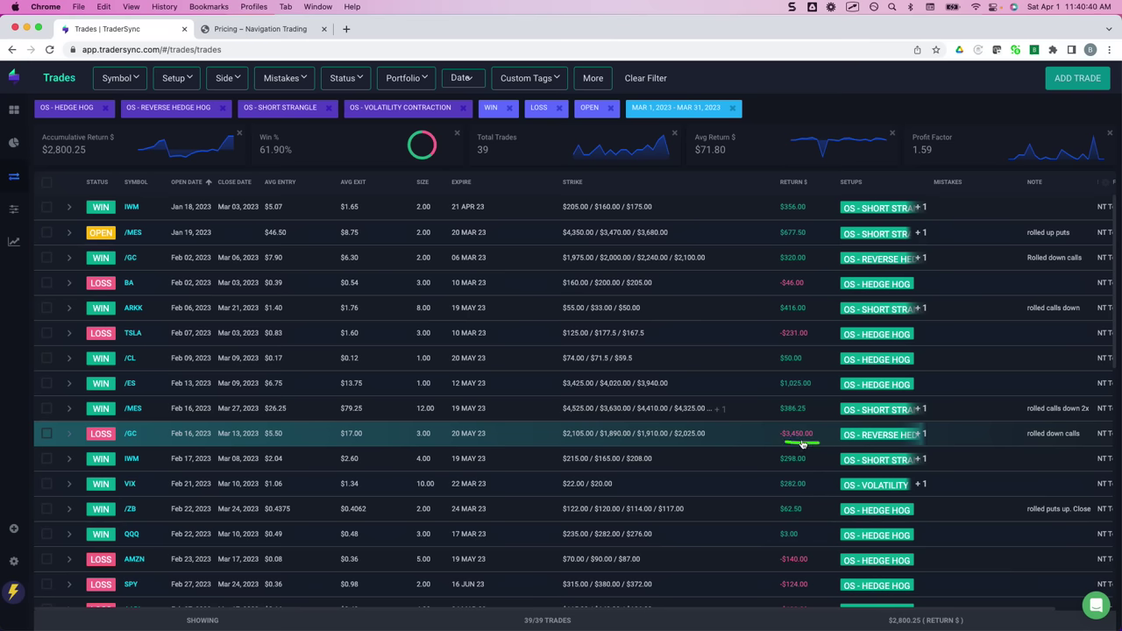
pyautogui.scroll(-5, 794, 445)
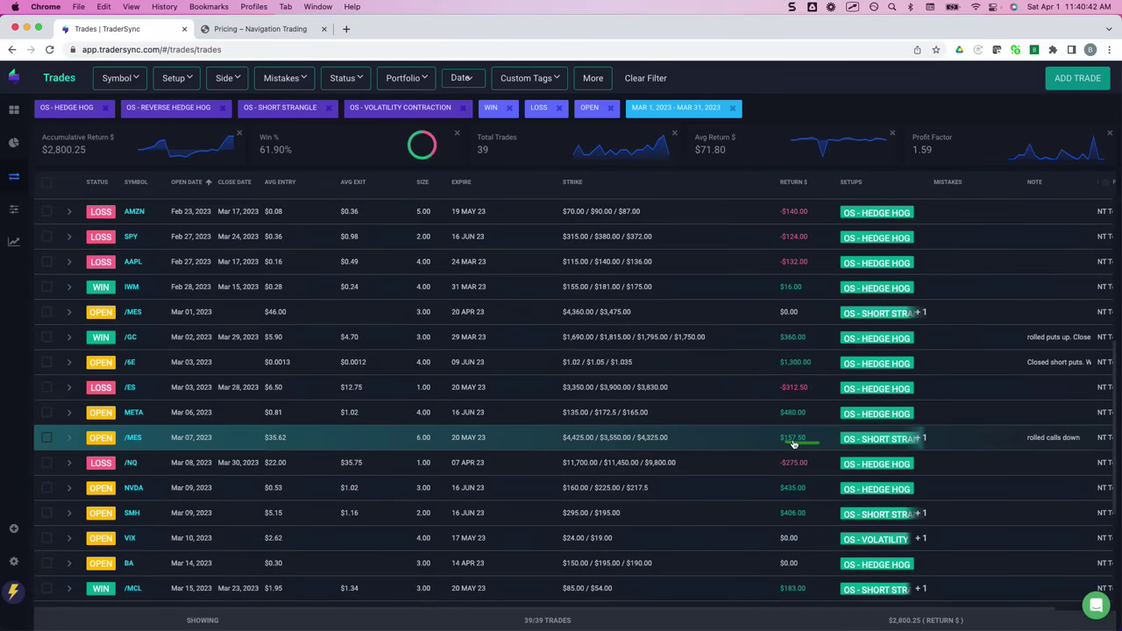
pyautogui.scroll(5, 781, 443)
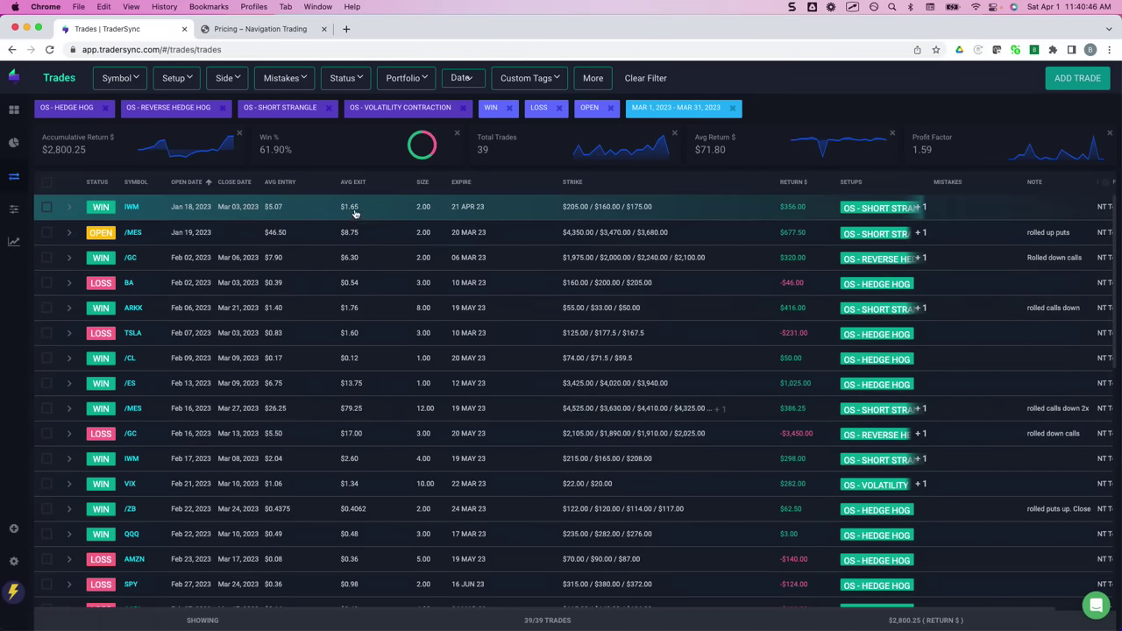
# Step: Switch to the Navigation Trading pricing page and mark the Free Membership courses and the Pro Membership courses, trade alerts and chart indicators
pyautogui.click(259, 32)
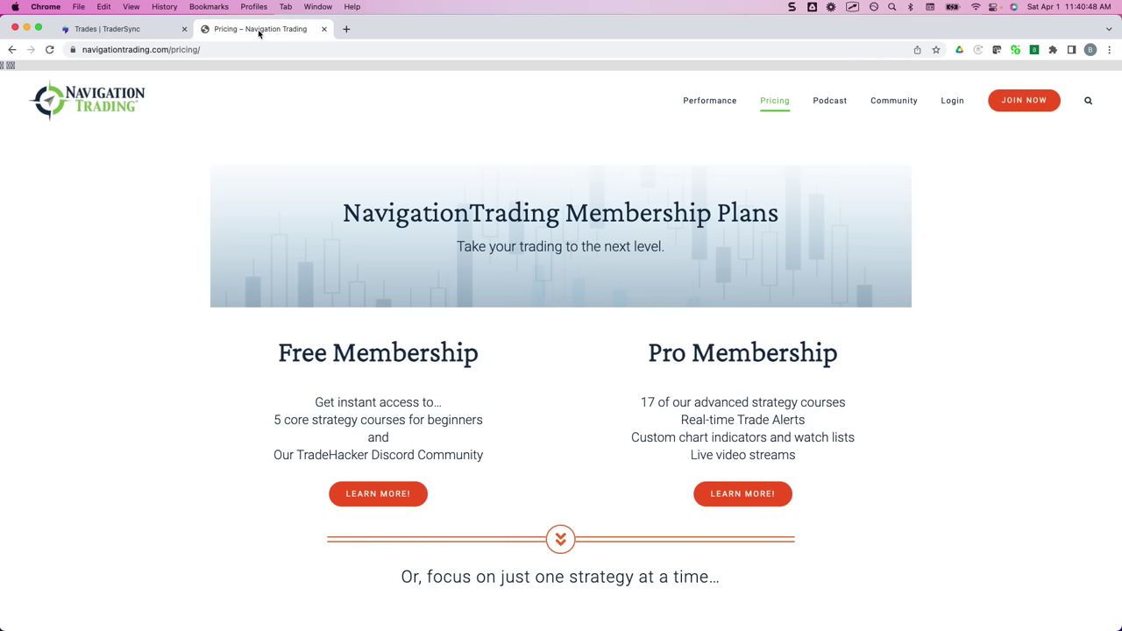
pyautogui.scroll(-1, 368, 83)
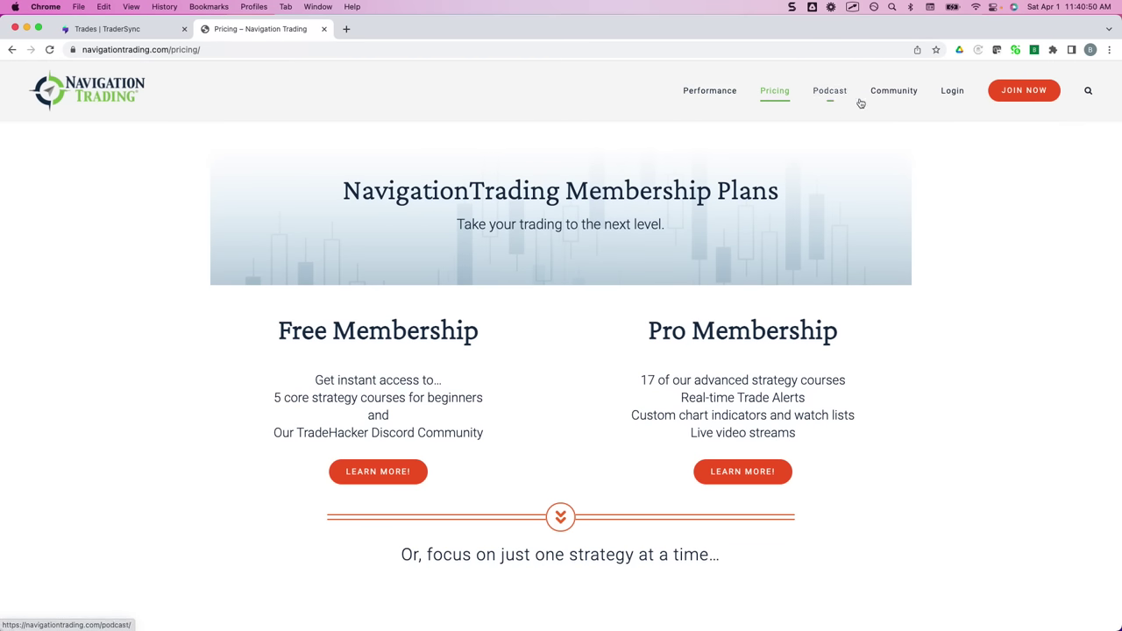
pyautogui.moveTo(796, 81)
pyautogui.mouseDown()
pyautogui.moveTo(814, 118)
pyautogui.moveTo(804, 85)
pyautogui.mouseUp()
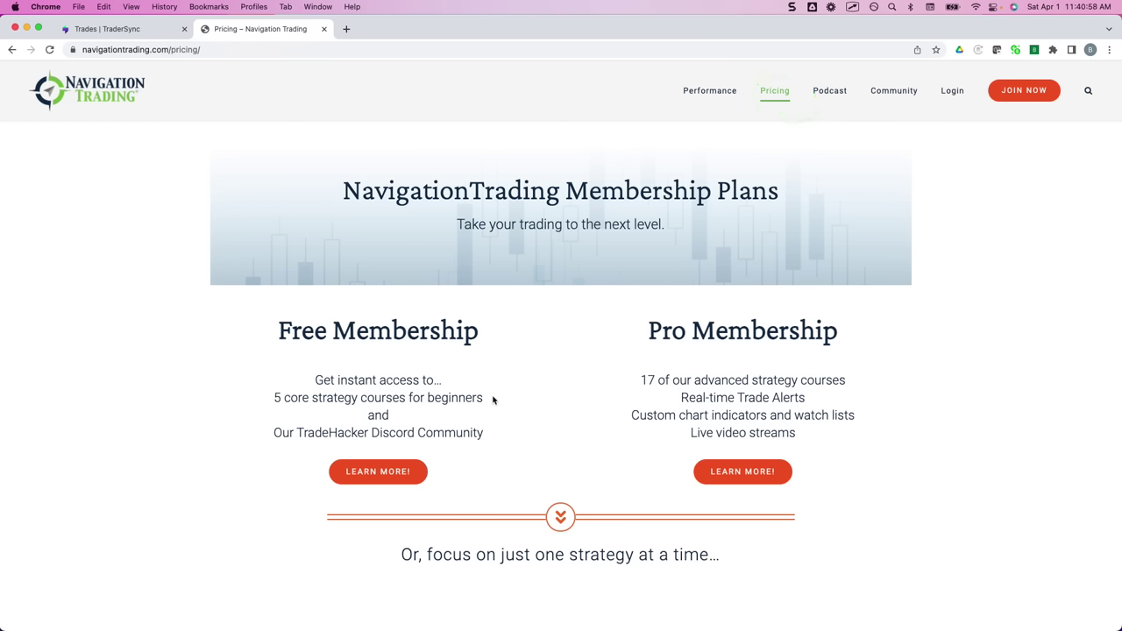
pyautogui.moveTo(487, 393)
pyautogui.mouseDown()
pyautogui.moveTo(492, 404)
pyautogui.moveTo(521, 379)
pyautogui.mouseUp()
pyautogui.moveTo(619, 380); pyautogui.dragTo(701, 345)
pyautogui.moveTo(685, 407); pyautogui.dragTo(822, 410)
pyautogui.moveTo(693, 444); pyautogui.dragTo(805, 446)
# Step: Check-mark the Dynamic Calendar, Dynamic Butterfly and NavigationTrend Trading (NTT) plans in the single-strategy section
pyautogui.scroll(-5, 807, 447)
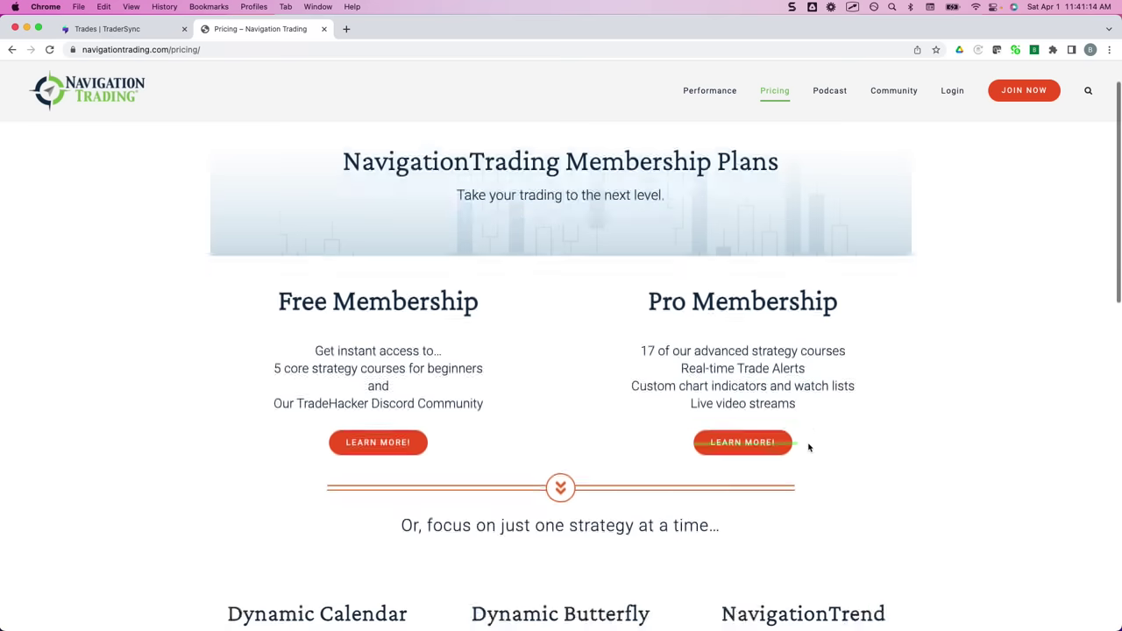
pyautogui.scroll(1, 815, 451)
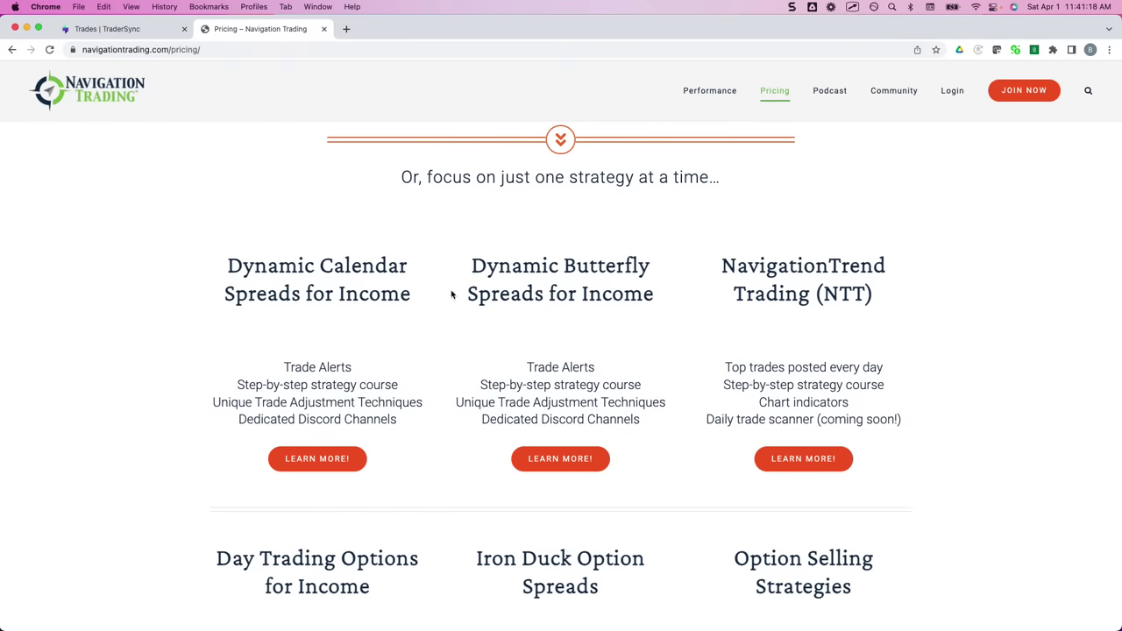
pyautogui.moveTo(411, 273); pyautogui.dragTo(456, 243)
pyautogui.moveTo(648, 275); pyautogui.dragTo(695, 247)
pyautogui.moveTo(877, 305)
pyautogui.mouseDown()
pyautogui.moveTo(882, 319)
pyautogui.moveTo(933, 275)
pyautogui.mouseUp()
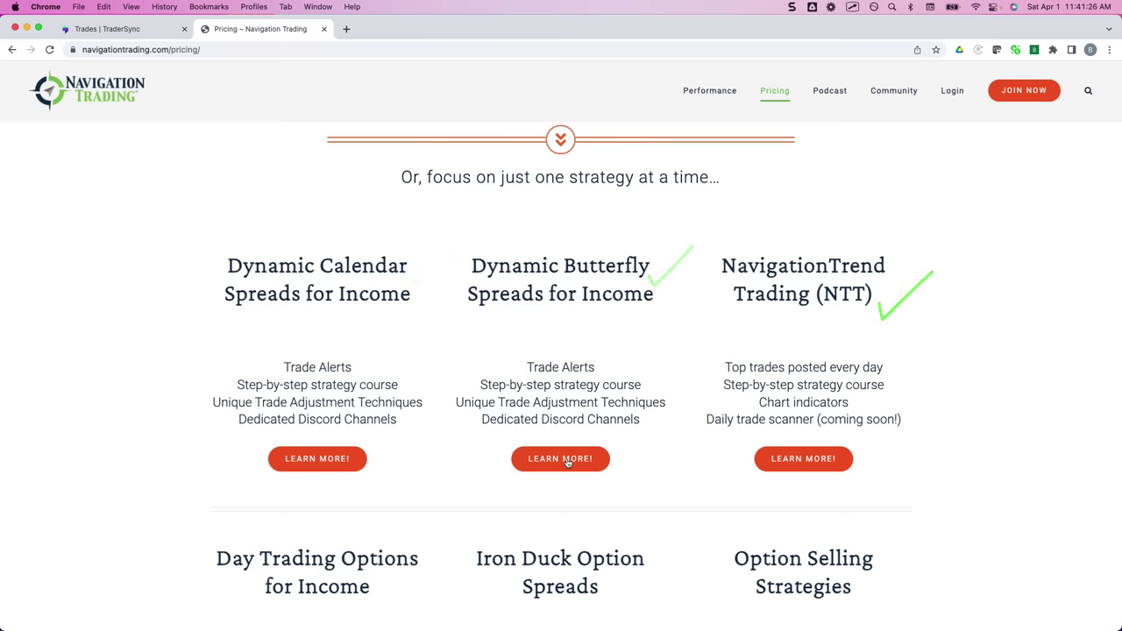
# Step: Mark the Day Trading Options plan with its 0 DTE Strategies, the Iron Duck plan and the Option Selling plan with its Hedge Hogs
pyautogui.scroll(-2, 567, 460)
pyautogui.scroll(-4, 567, 460)
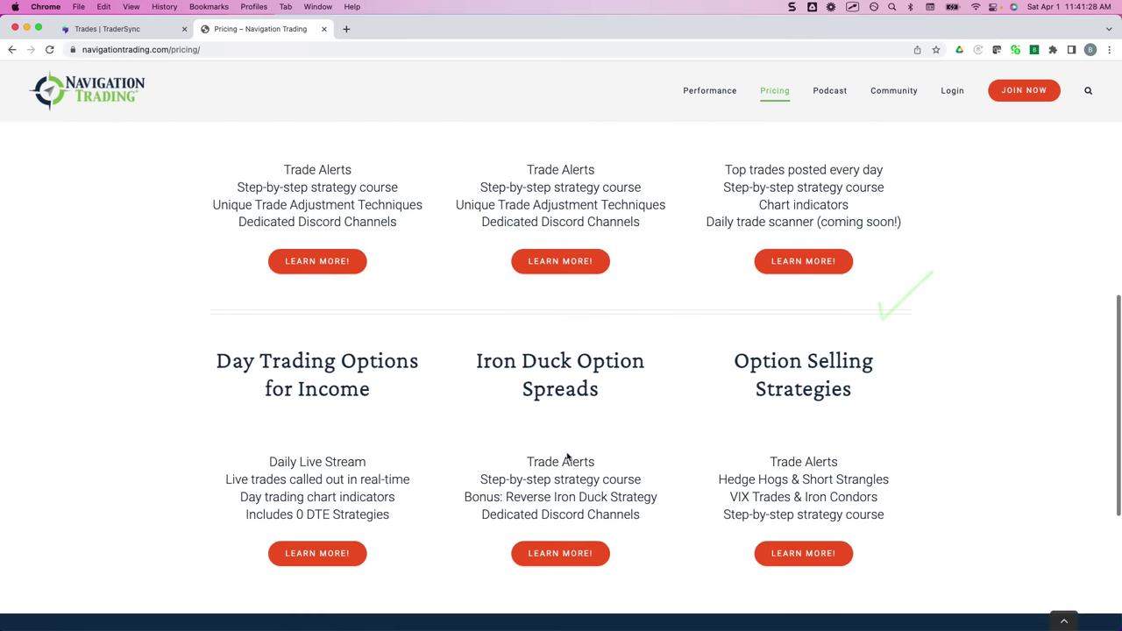
pyautogui.moveTo(290, 525); pyautogui.dragTo(364, 526)
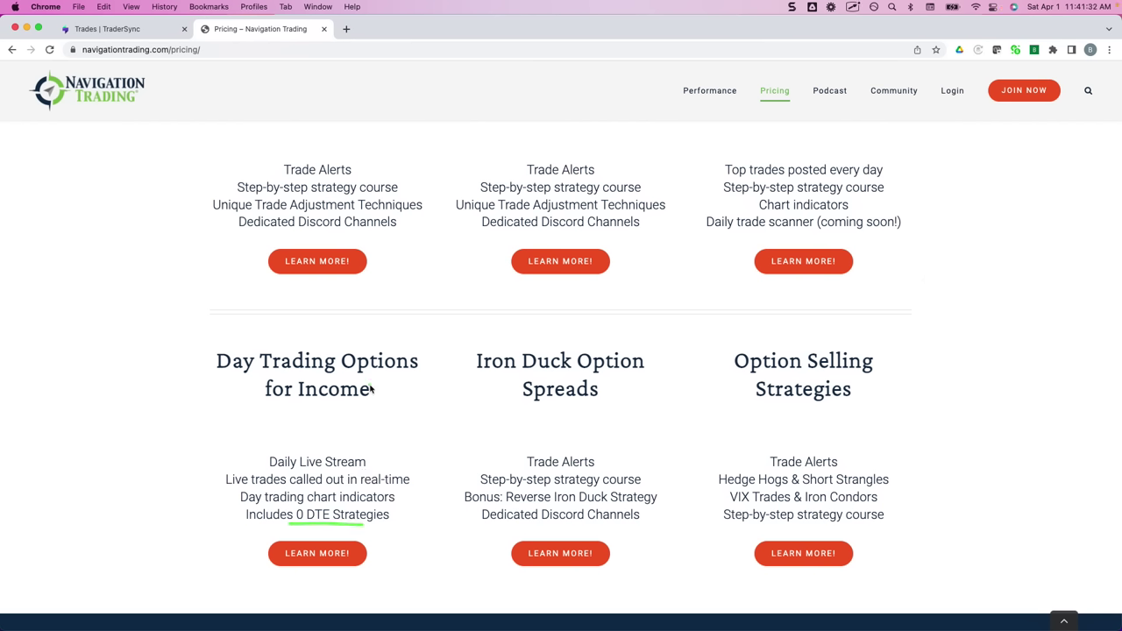
pyautogui.moveTo(384, 386); pyautogui.dragTo(434, 369)
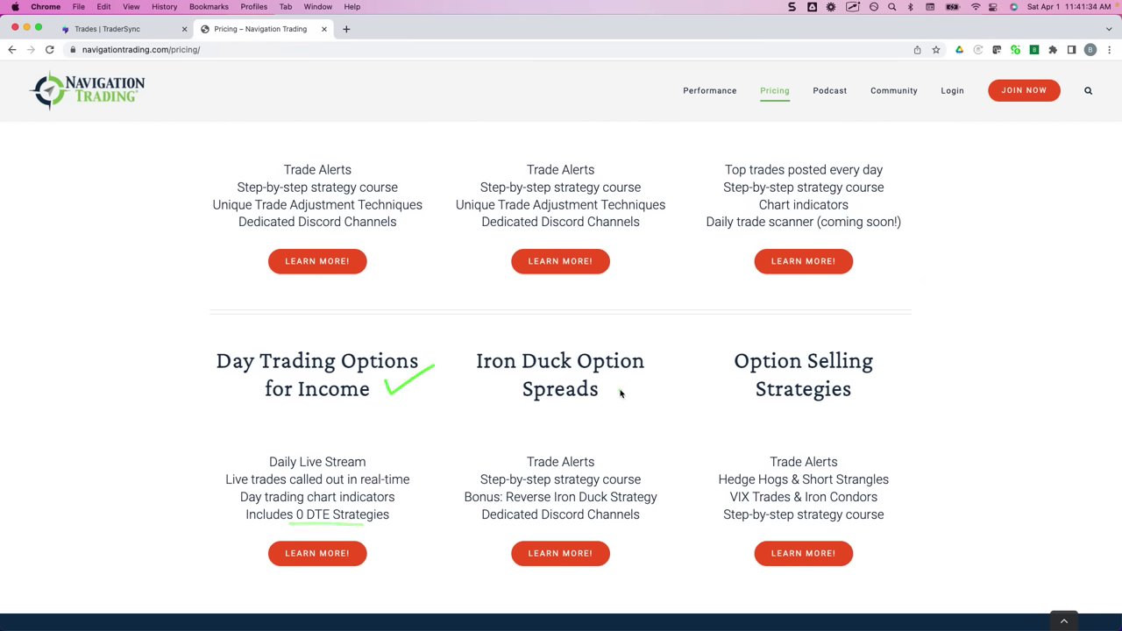
pyautogui.moveTo(618, 377)
pyautogui.mouseDown()
pyautogui.moveTo(622, 396)
pyautogui.moveTo(687, 355)
pyautogui.mouseUp()
pyautogui.moveTo(875, 383)
pyautogui.mouseDown()
pyautogui.moveTo(892, 389)
pyautogui.moveTo(905, 372)
pyautogui.mouseUp()
pyautogui.moveTo(730, 506)
pyautogui.mouseDown()
pyautogui.moveTo(860, 503)
pyautogui.moveTo(836, 491)
pyautogui.moveTo(767, 492)
pyautogui.mouseUp()
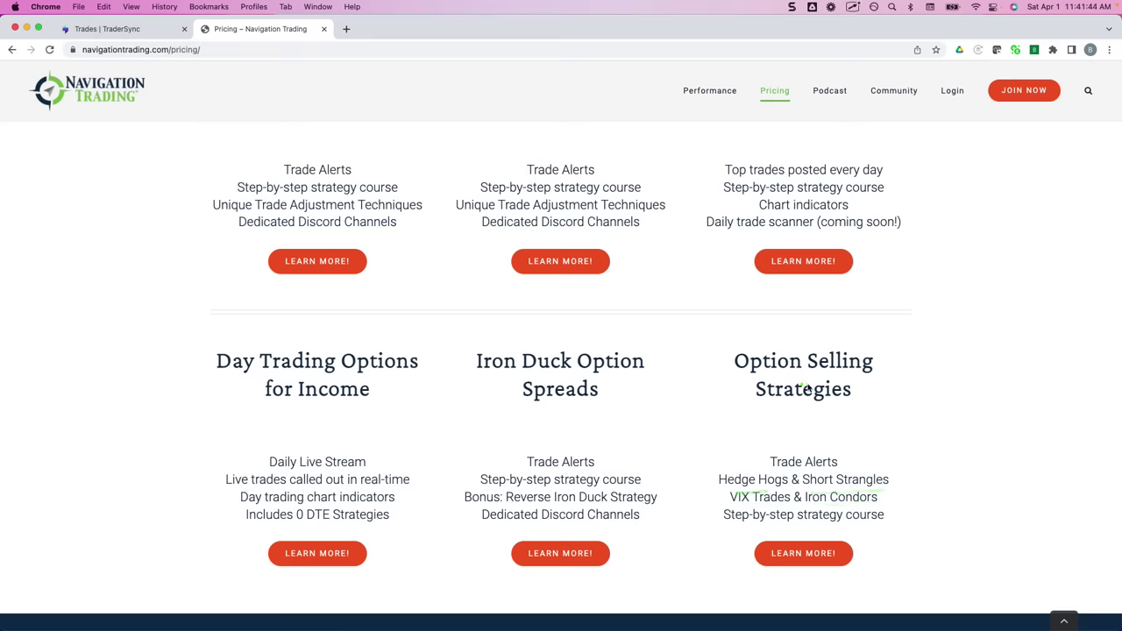
# Step: Circle the group of single-strategy plans and the Pro Membership plan on the pricing page
pyautogui.moveTo(873, 352)
pyautogui.mouseDown()
pyautogui.moveTo(438, 157)
pyautogui.moveTo(800, 377)
pyautogui.moveTo(623, 361)
pyautogui.moveTo(849, 360)
pyautogui.mouseUp()
pyautogui.scroll(5, 793, 379)
pyautogui.scroll(3, 795, 378)
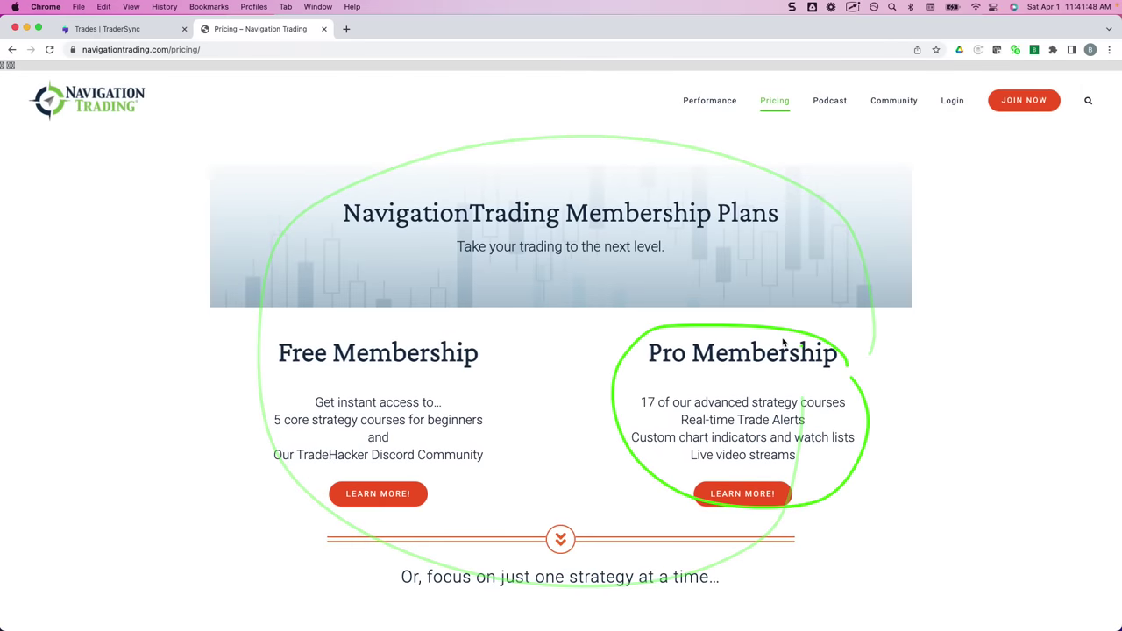
pyautogui.moveTo(771, 334); pyautogui.dragTo(858, 458)
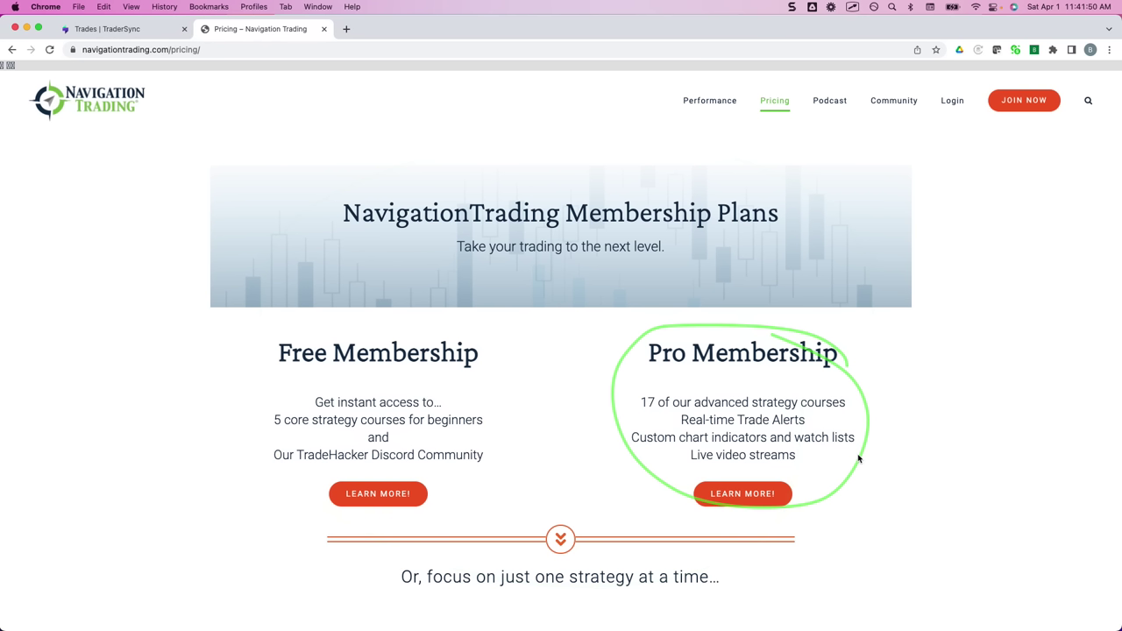